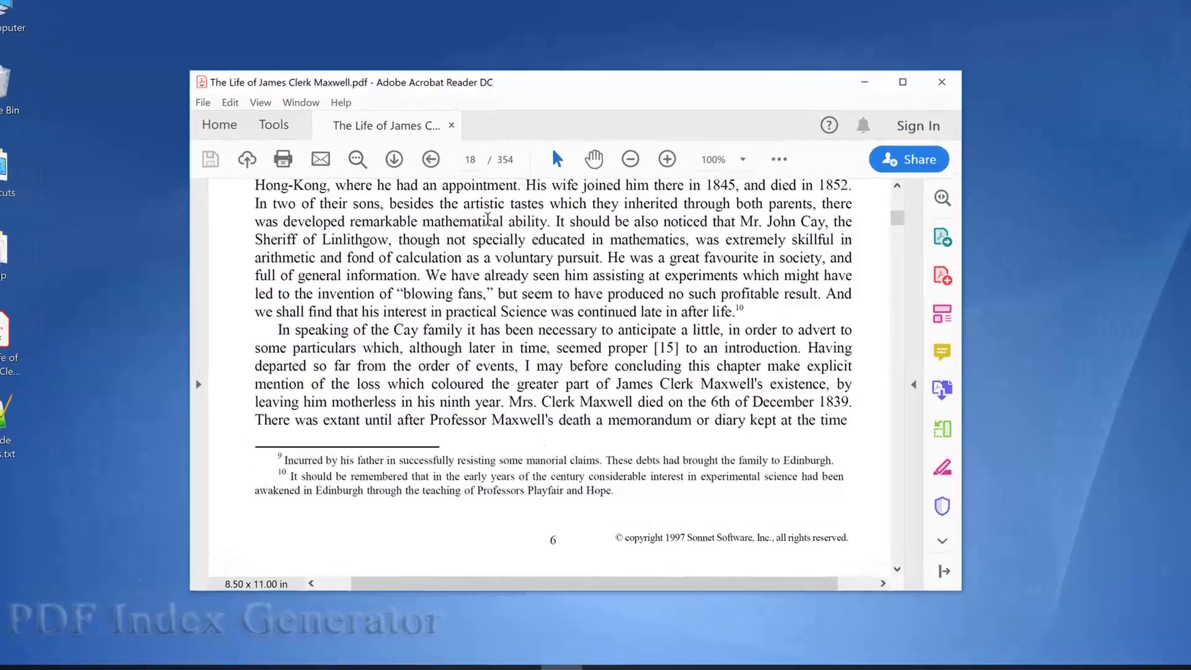
Select body text on the PDF page, then the words 'and Hope.' in footnote 10.
{"action": "left_click_drag", "start_coordinate": [426, 227], "coordinate": [694, 370]}
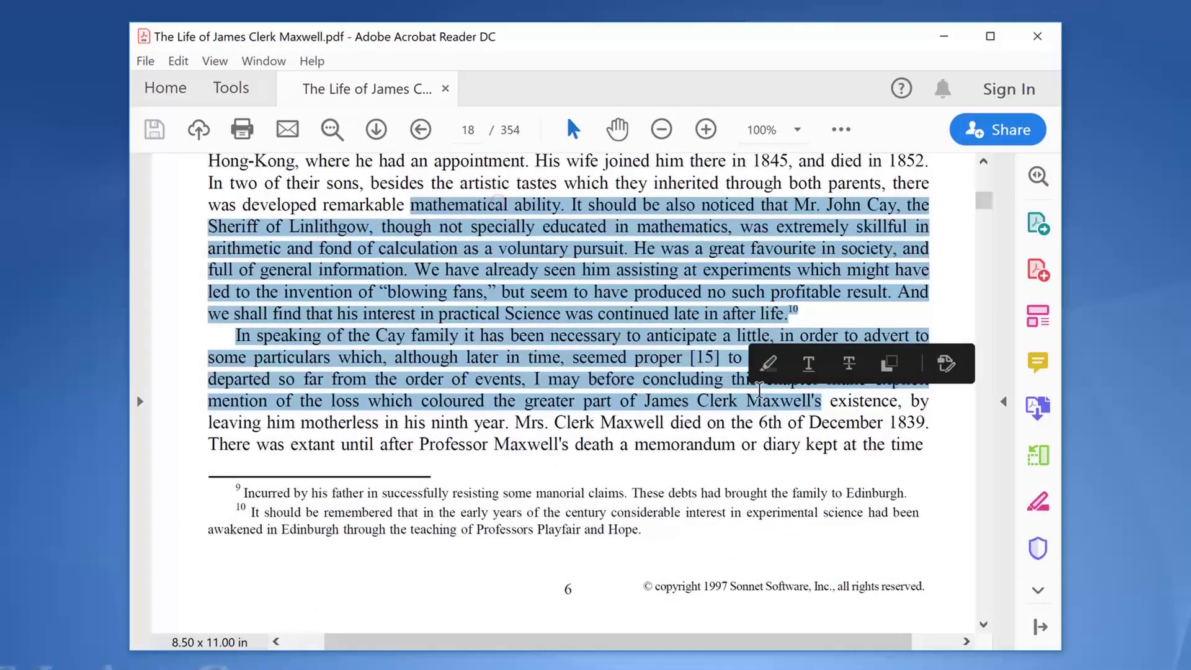
{"action": "left_click", "coordinate": [744, 422]}
{"action": "left_click_drag", "start_coordinate": [646, 529], "coordinate": [243, 494]}
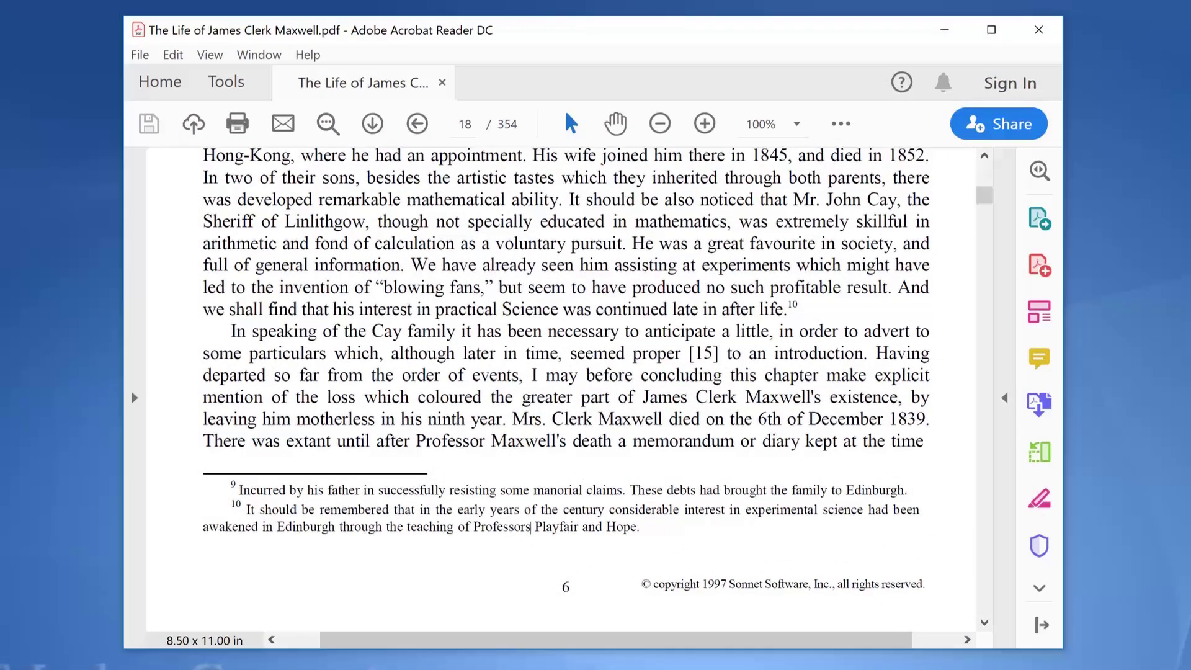
Copy 'Nicol prisms' from the ten-term Include words.txt list and minimize Notepad.
{"action": "left_click", "coordinate": [544, 657]}
{"action": "left_click_drag", "start_coordinate": [549, 276], "coordinate": [414, 128]}
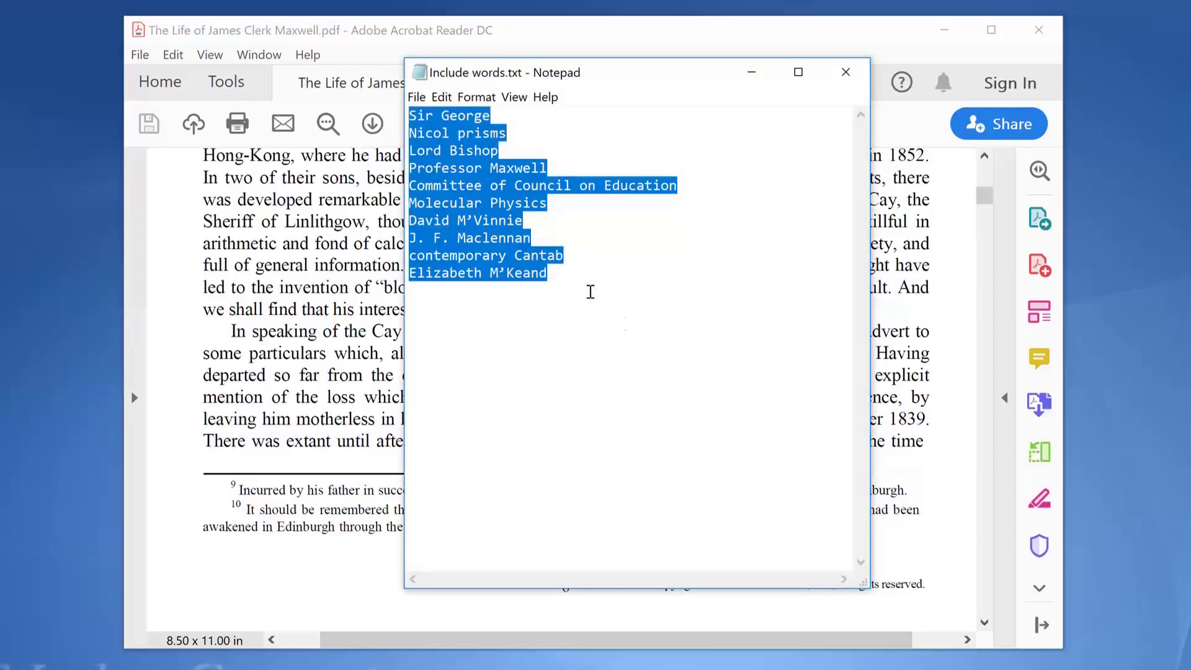
{"action": "left_click", "coordinate": [590, 291]}
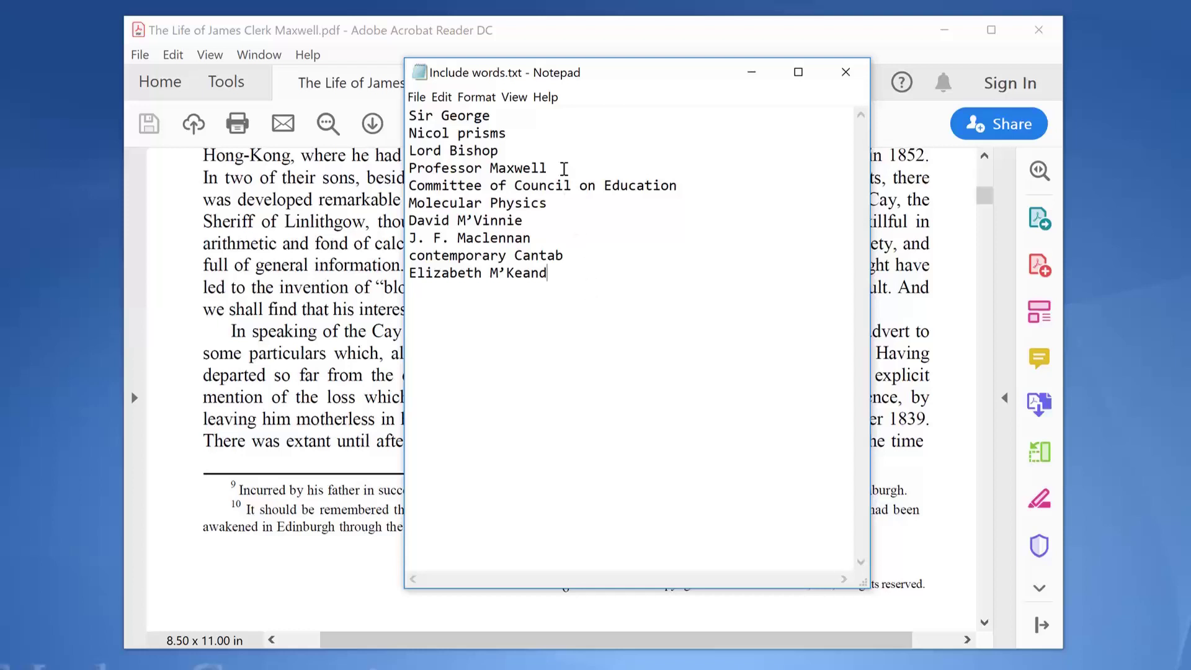
{"action": "triple_click", "coordinate": [532, 132]}
{"action": "right_click", "coordinate": [446, 133]}
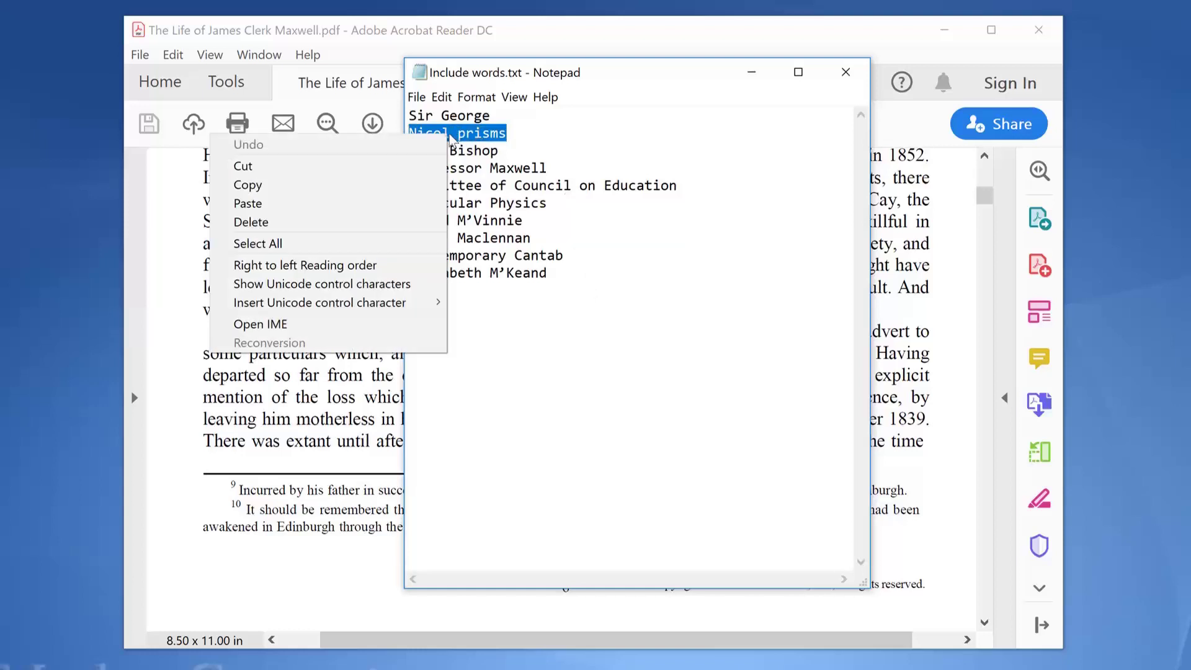
{"action": "left_click", "coordinate": [370, 180]}
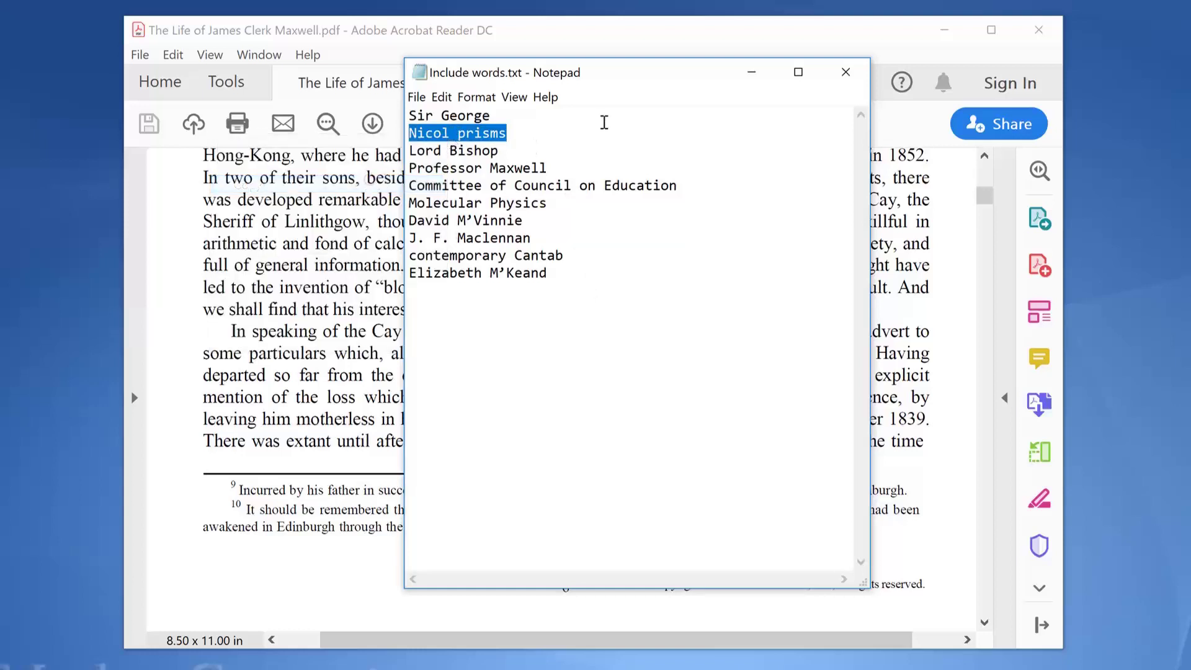
{"action": "left_click", "coordinate": [751, 72]}
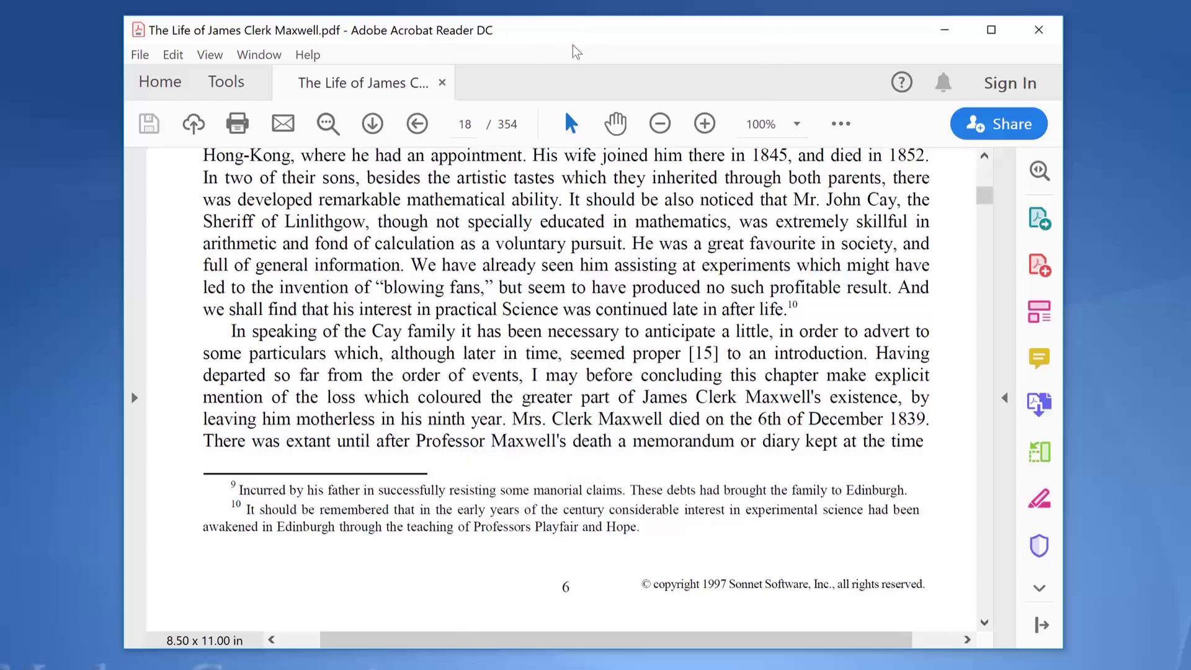
Search the book for 'Nicol prisms' to reach the first of 2 matches on page 247.
{"action": "key", "text": "ctrl+f"}
{"action": "key", "text": "ctrl+v"}
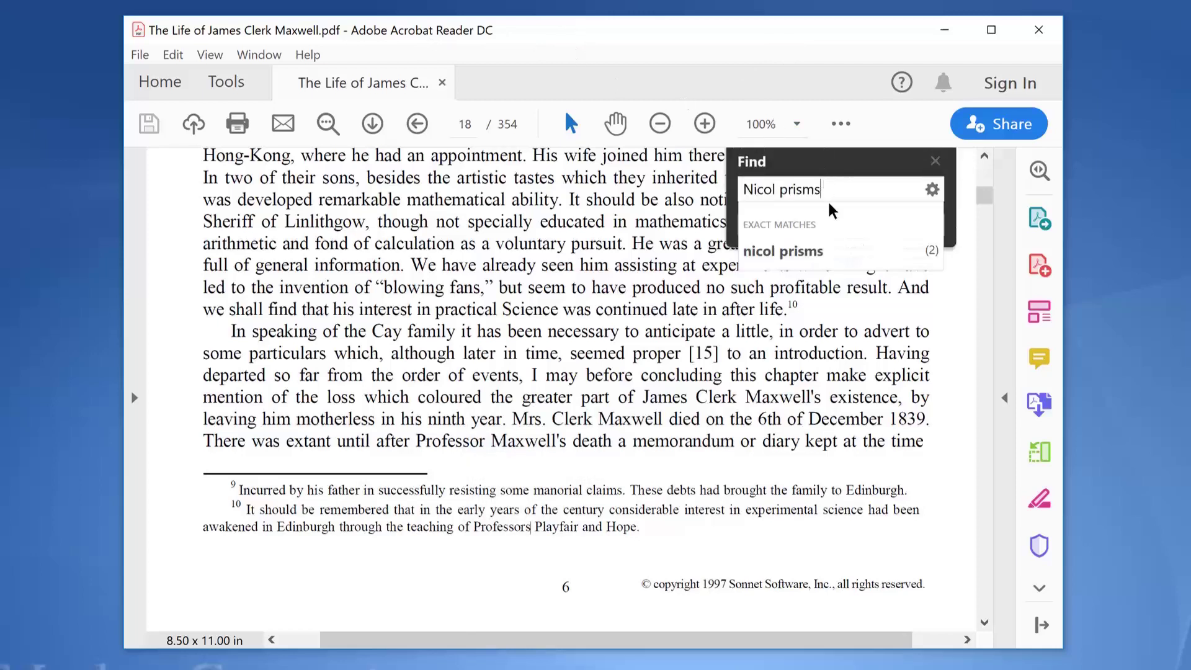
{"action": "key", "text": "Return"}
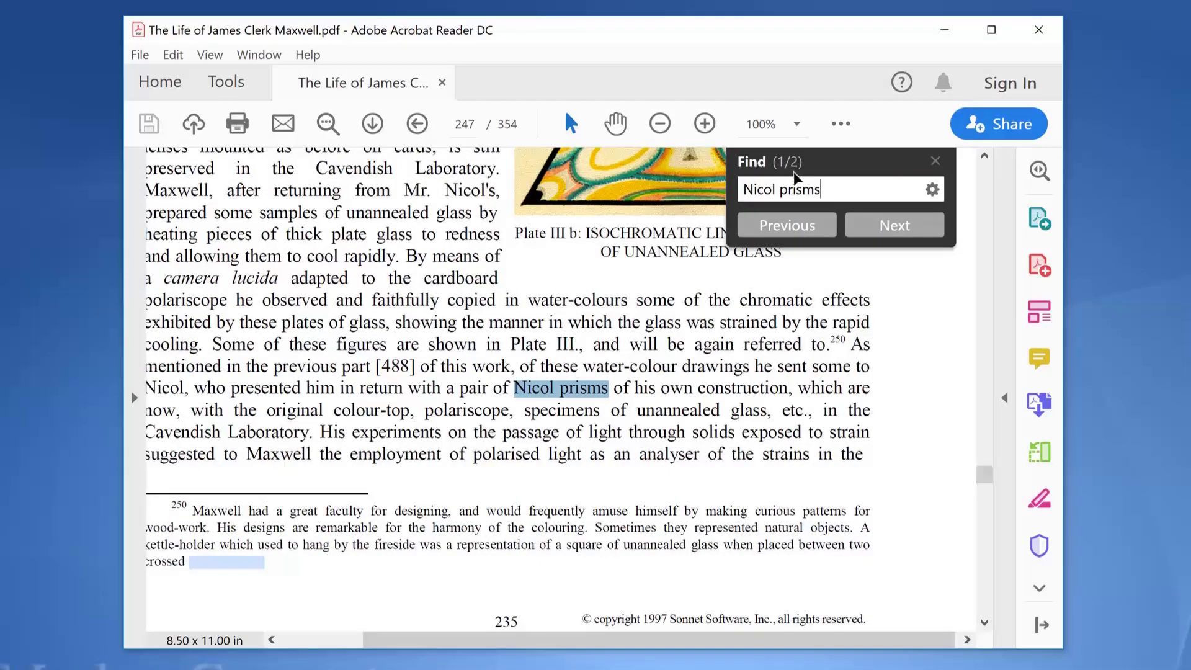
{"action": "scroll", "coordinate": [634, 400], "scroll_direction": "left", "scroll_amount": 3}
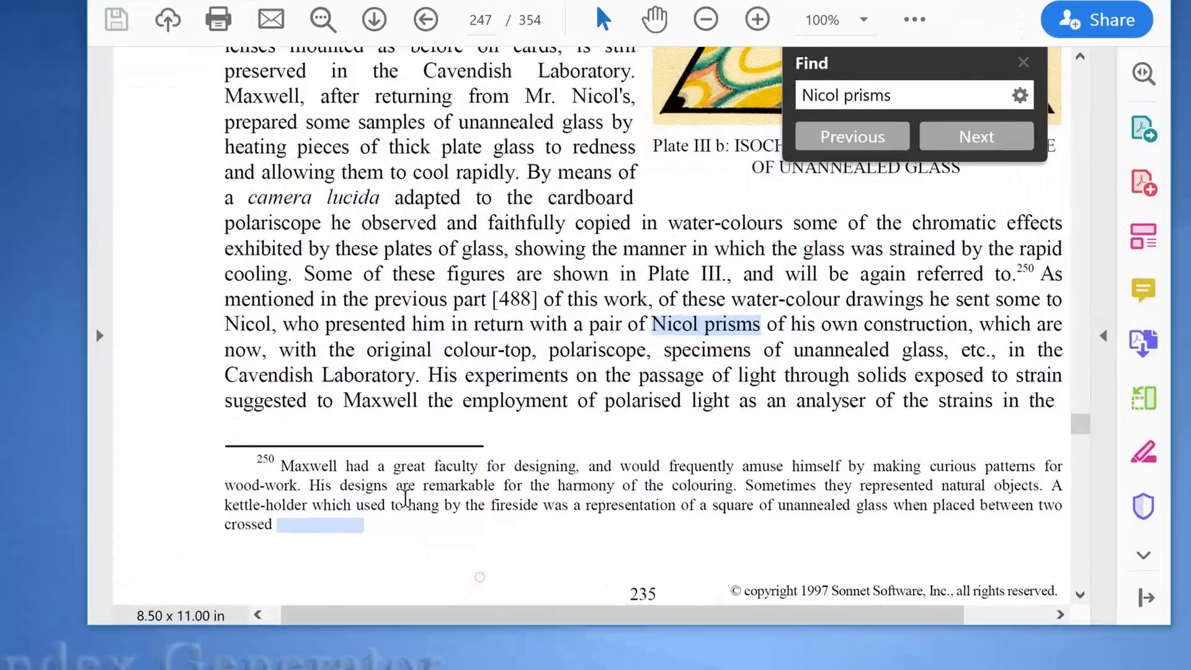
{"action": "double_click", "coordinate": [391, 543]}
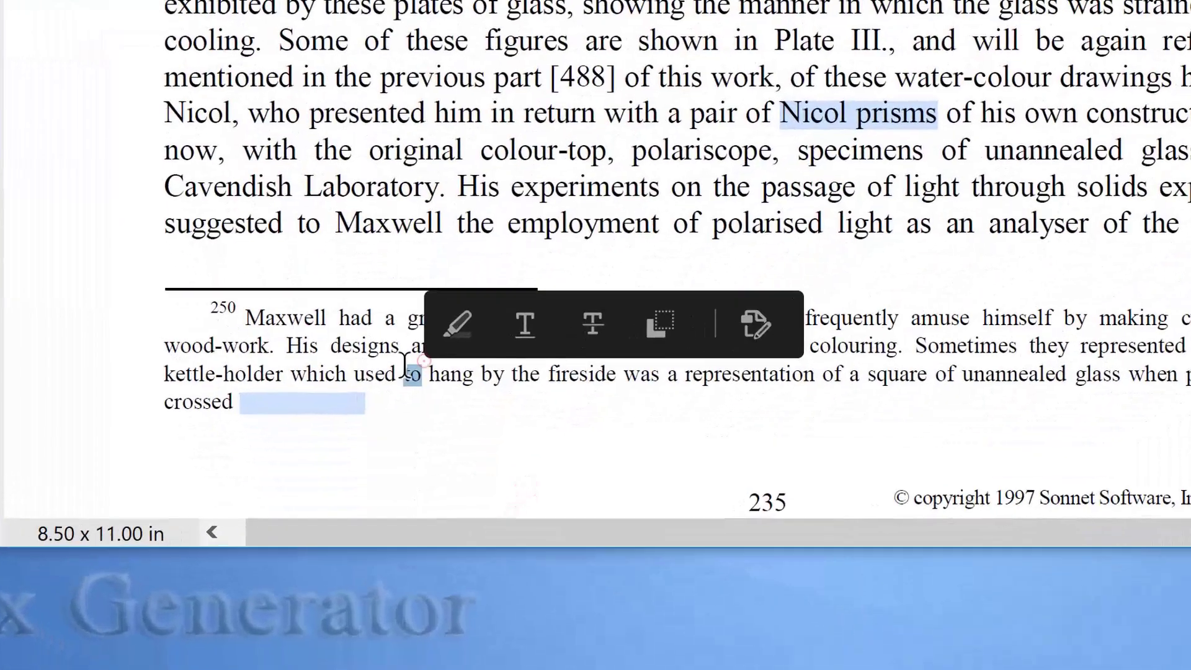
{"action": "triple_click", "coordinate": [314, 401]}
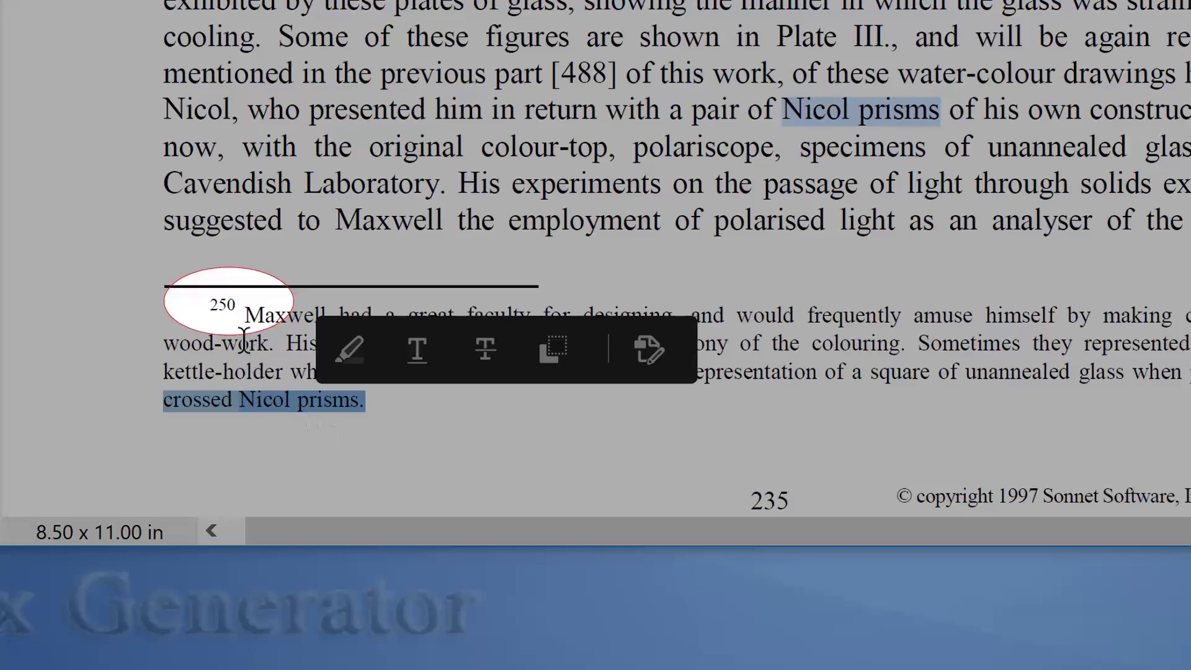
{"action": "double_click", "coordinate": [222, 302]}
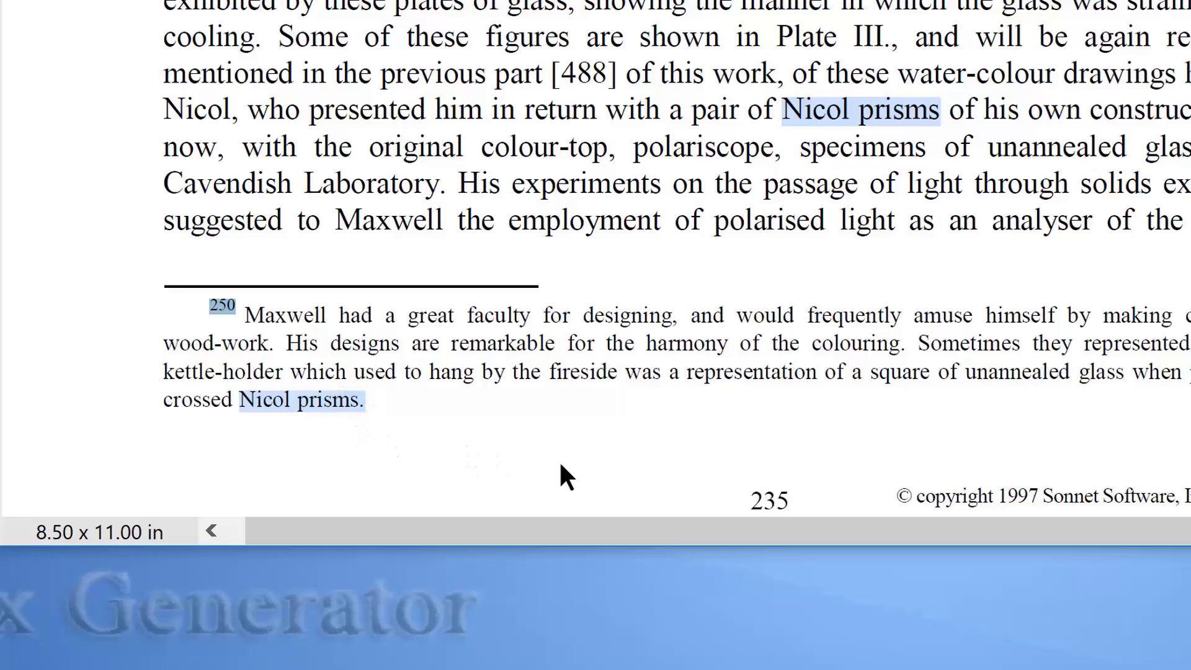
{"action": "double_click", "coordinate": [770, 501]}
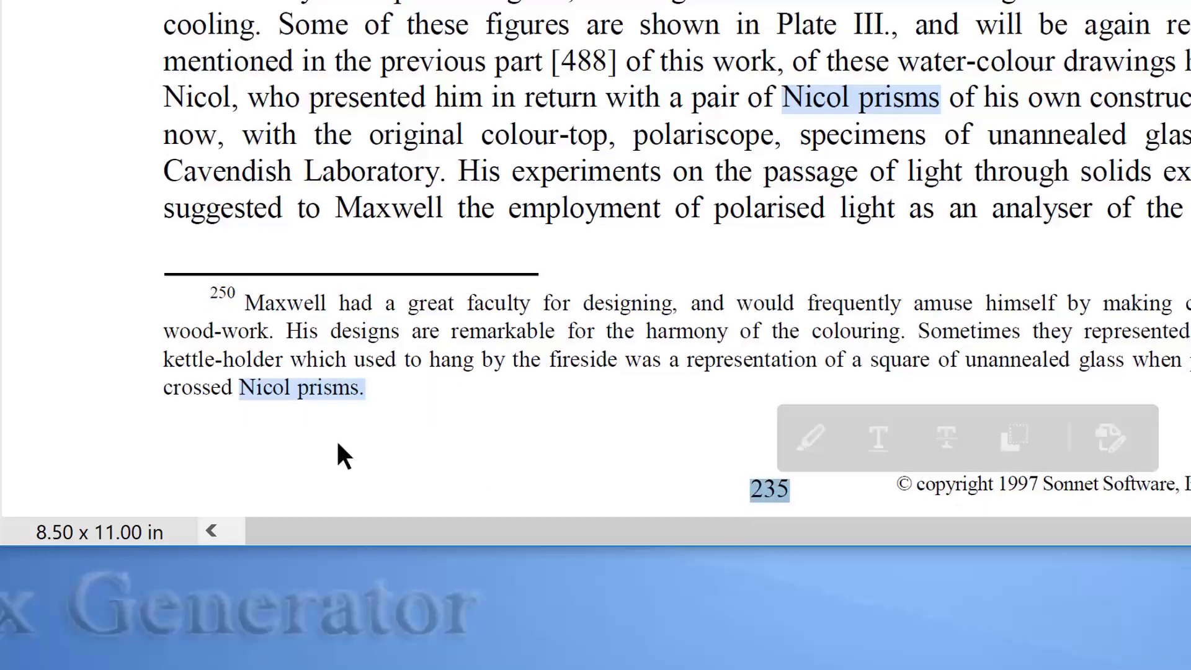
{"action": "double_click", "coordinate": [218, 291]}
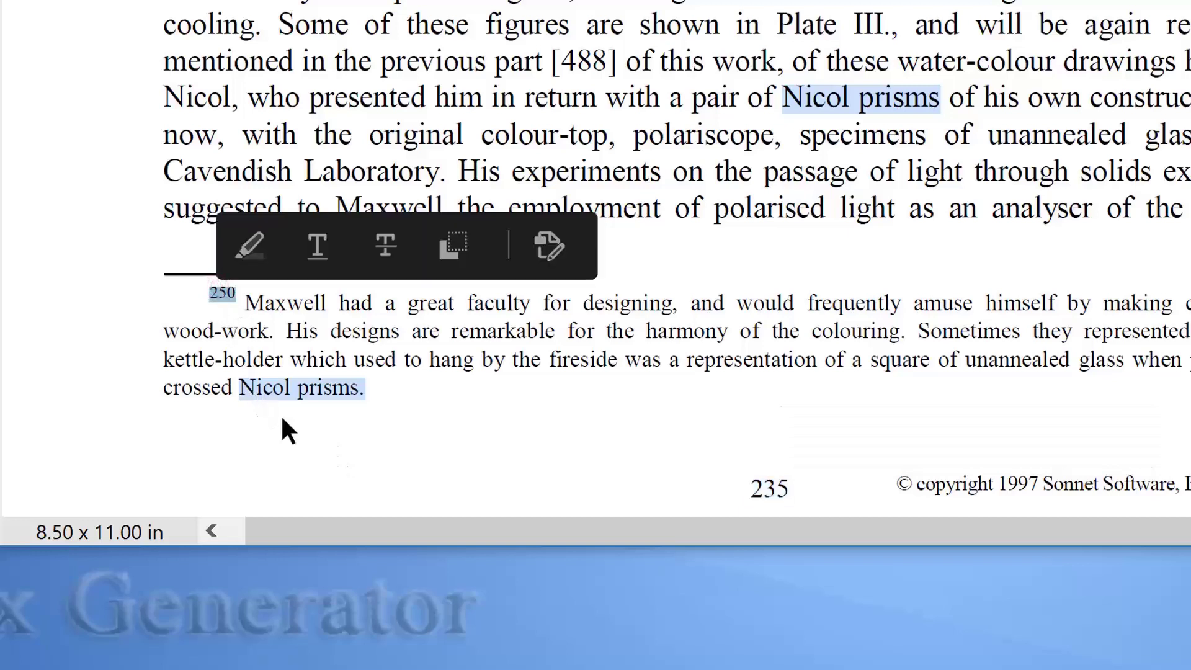
{"action": "double_click", "coordinate": [769, 490]}
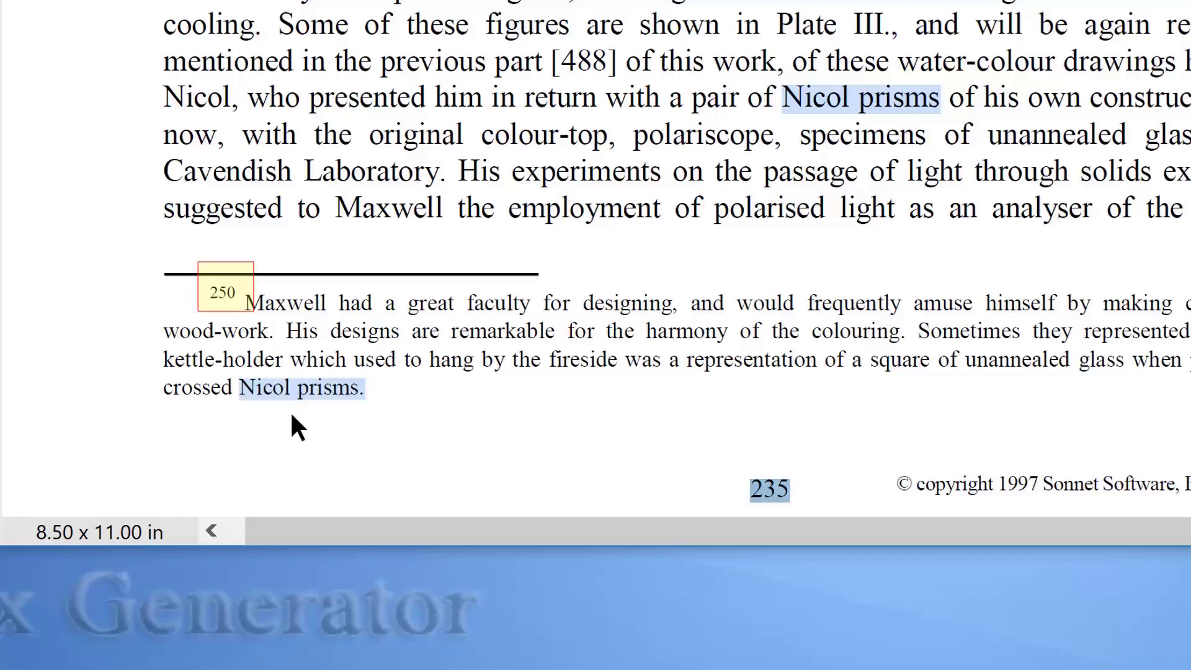
{"action": "double_click", "coordinate": [222, 293]}
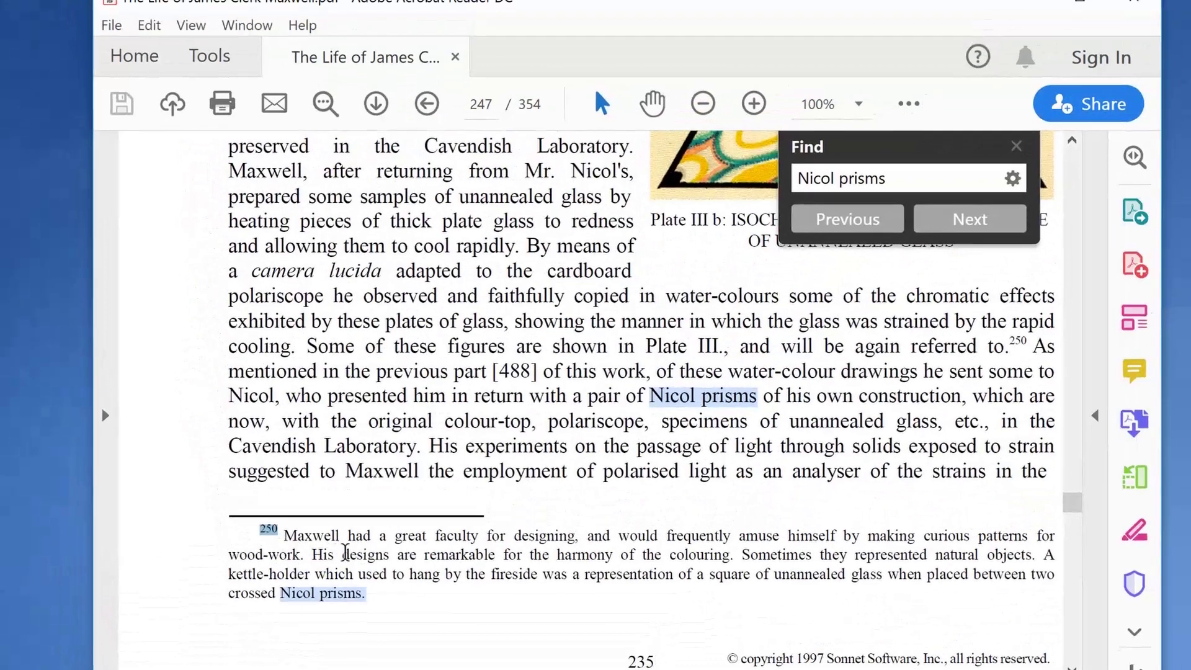
Open Tools > Settings > Include words and start a new category, defaulting to Category1.
{"action": "key", "text": "alt+Tab"}
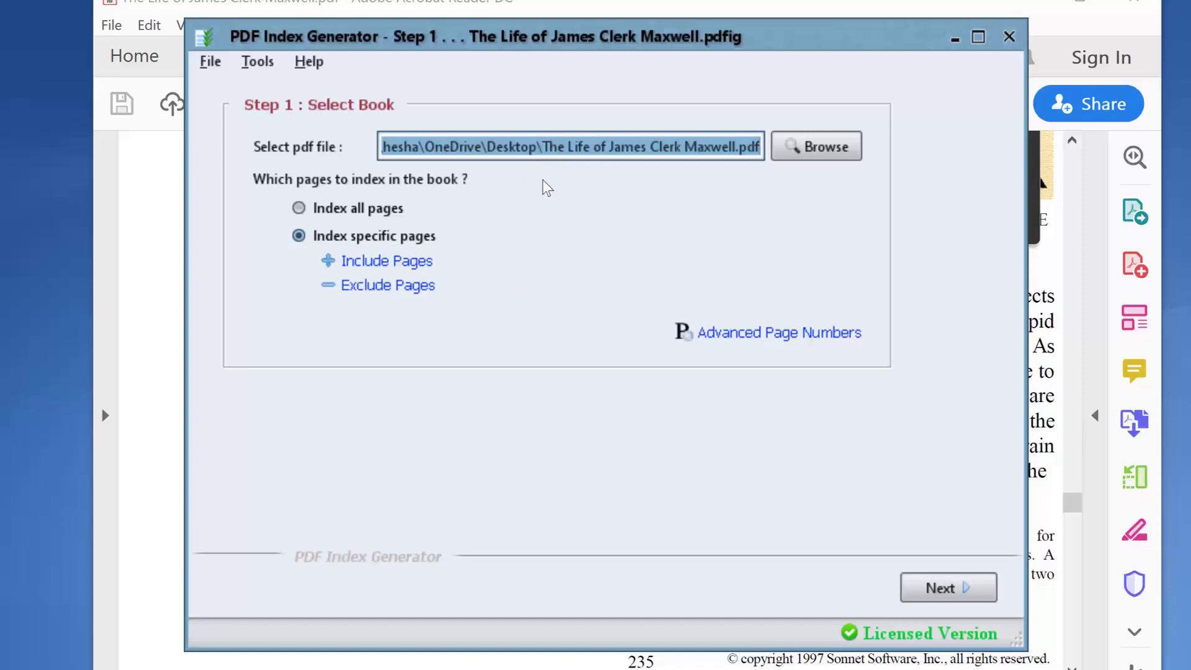
{"action": "left_click", "coordinate": [257, 61]}
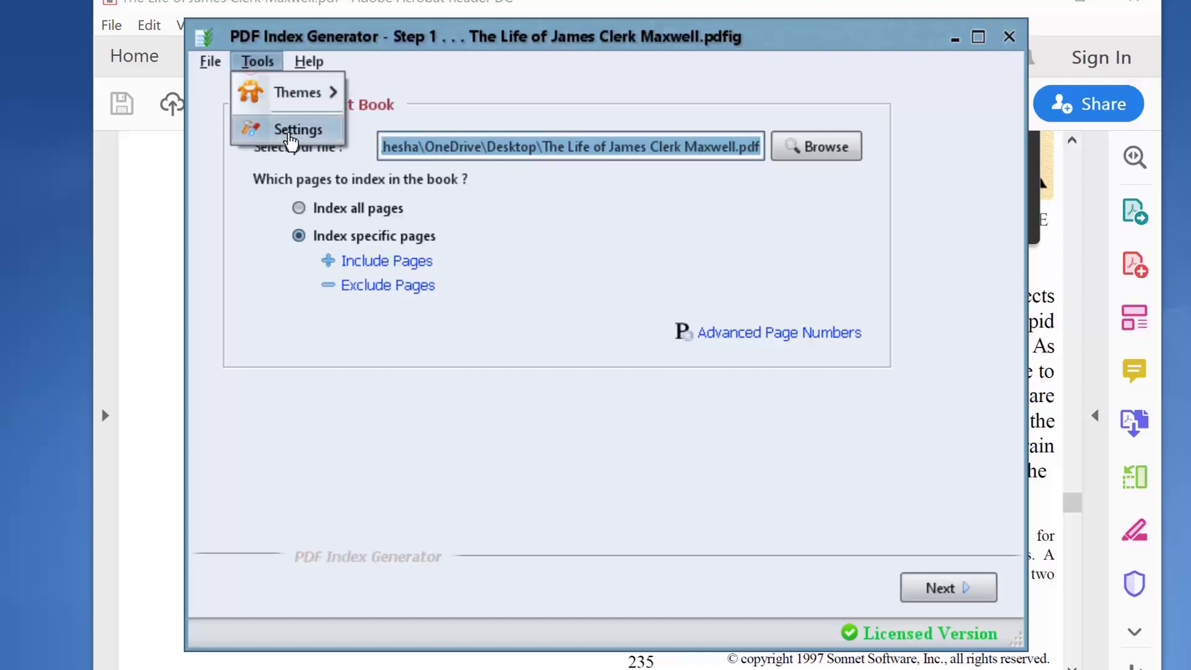
{"action": "left_click", "coordinate": [287, 129]}
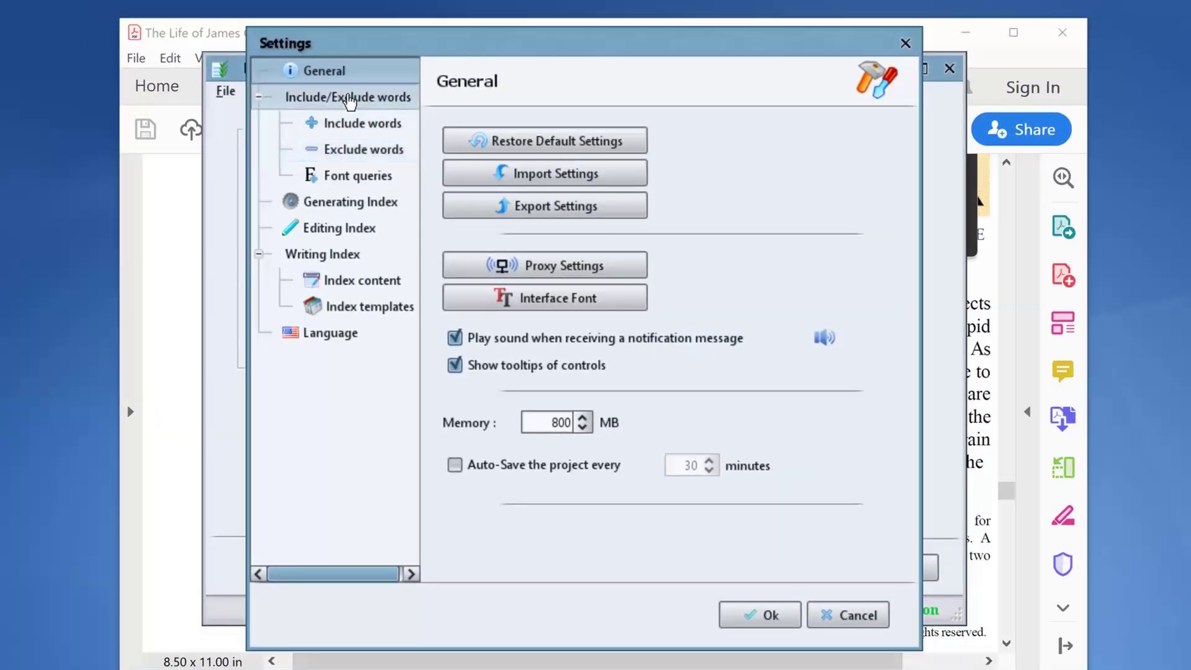
{"action": "left_click", "coordinate": [366, 124]}
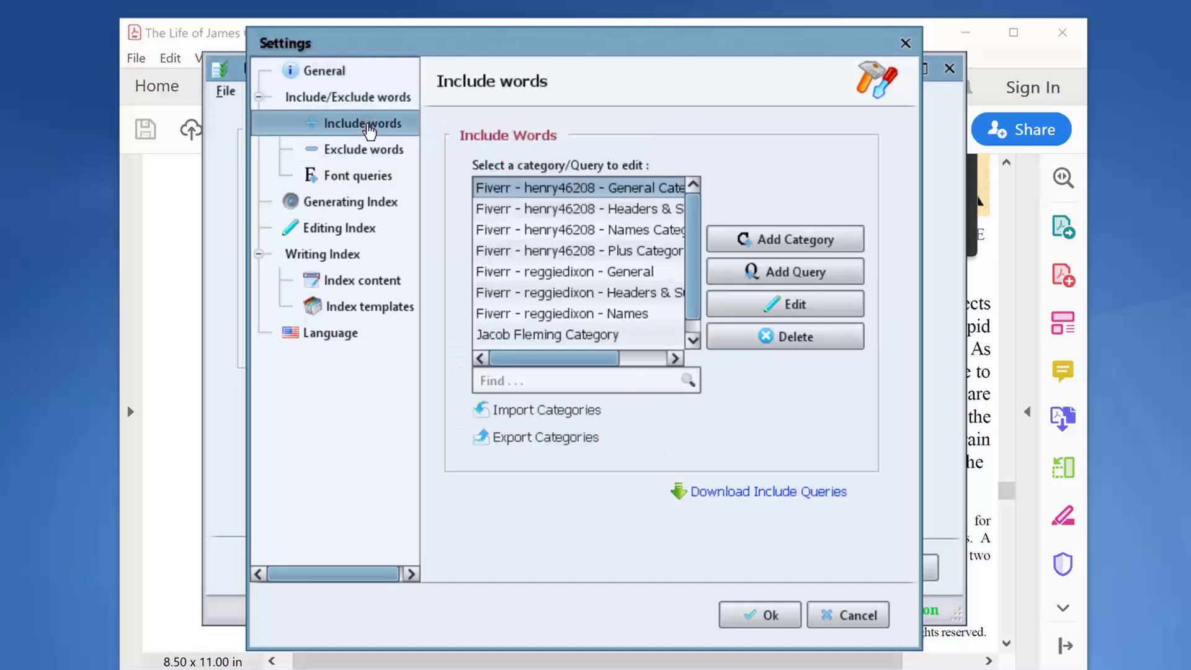
{"action": "left_click", "coordinate": [783, 239]}
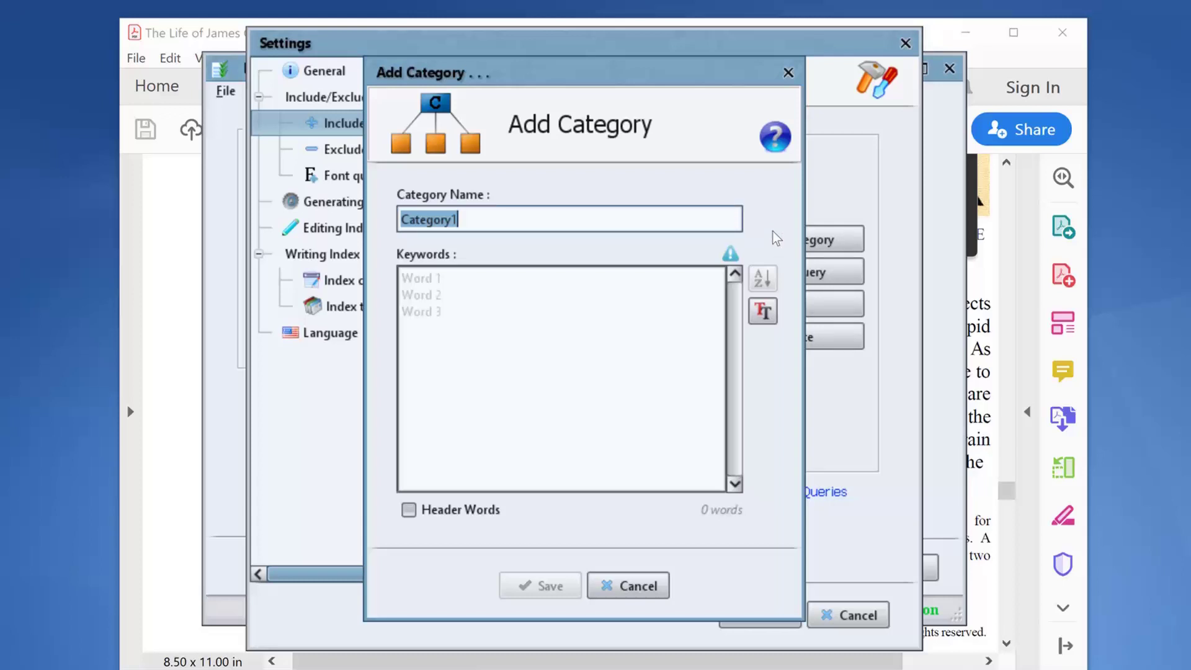
Name the category 'Footnote Category', paste all ten terms as its keywords, and save it.
{"action": "type", "text": "Footnote "}
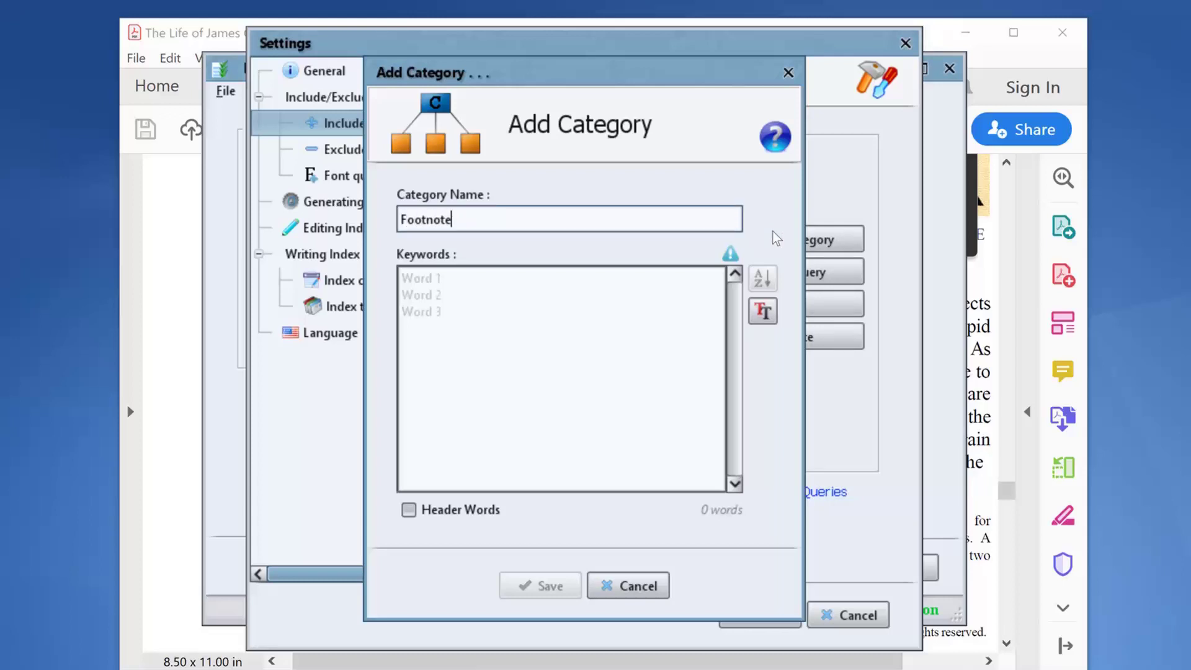
{"action": "type", "text": "Category"}
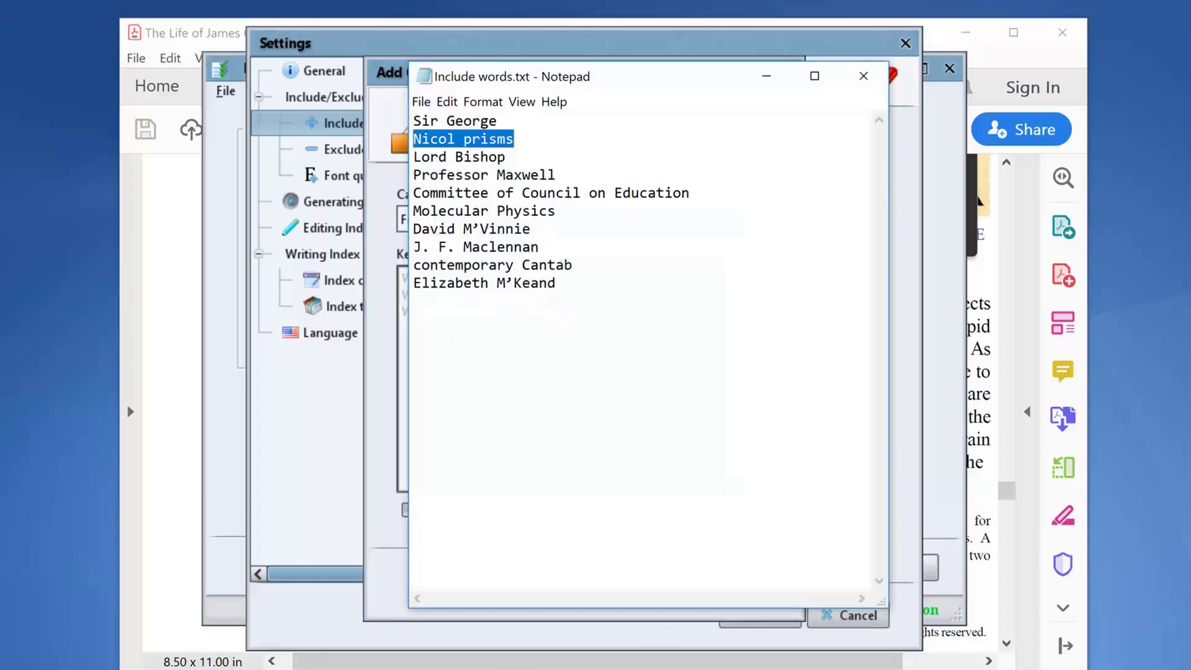
{"action": "left_click", "coordinate": [567, 290], "text": "shift"}
{"action": "key", "text": "ctrl+a"}
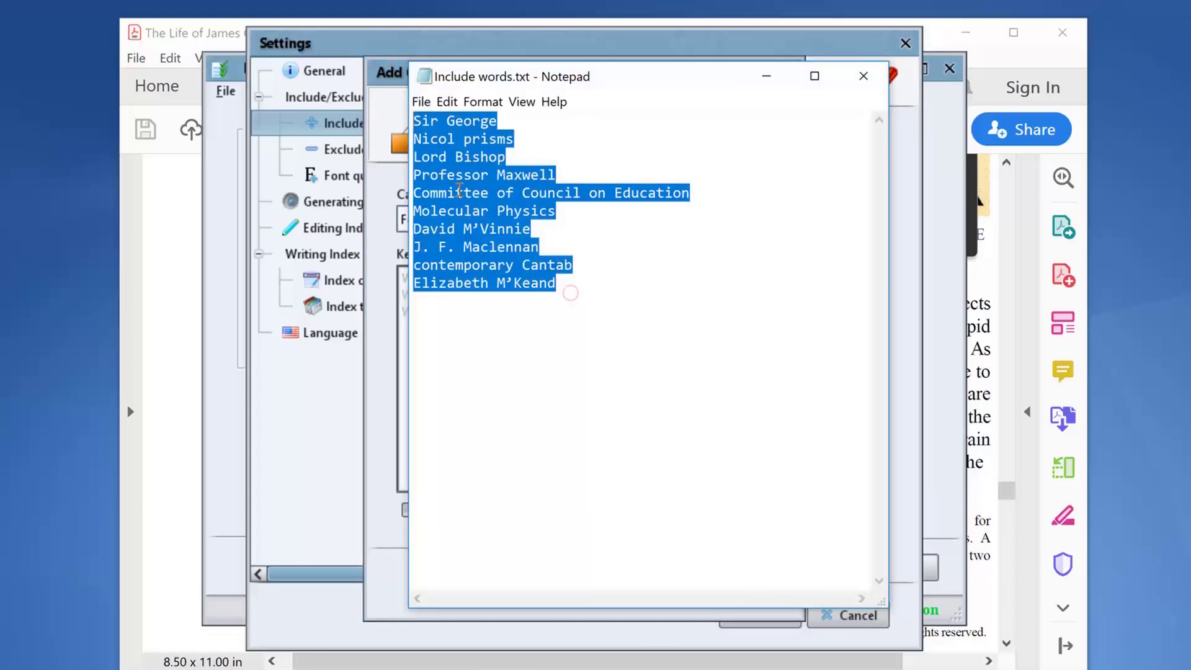
{"action": "right_click", "coordinate": [460, 191]}
{"action": "left_click", "coordinate": [393, 243]}
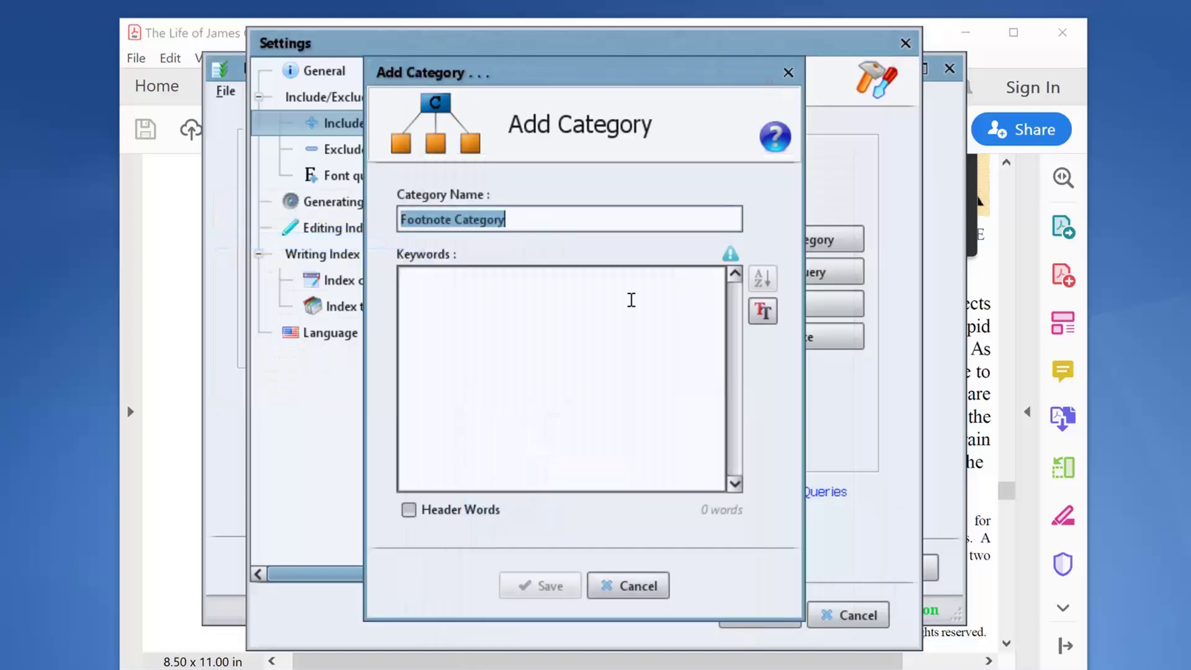
{"action": "left_click", "coordinate": [588, 322]}
{"action": "right_click", "coordinate": [587, 322]}
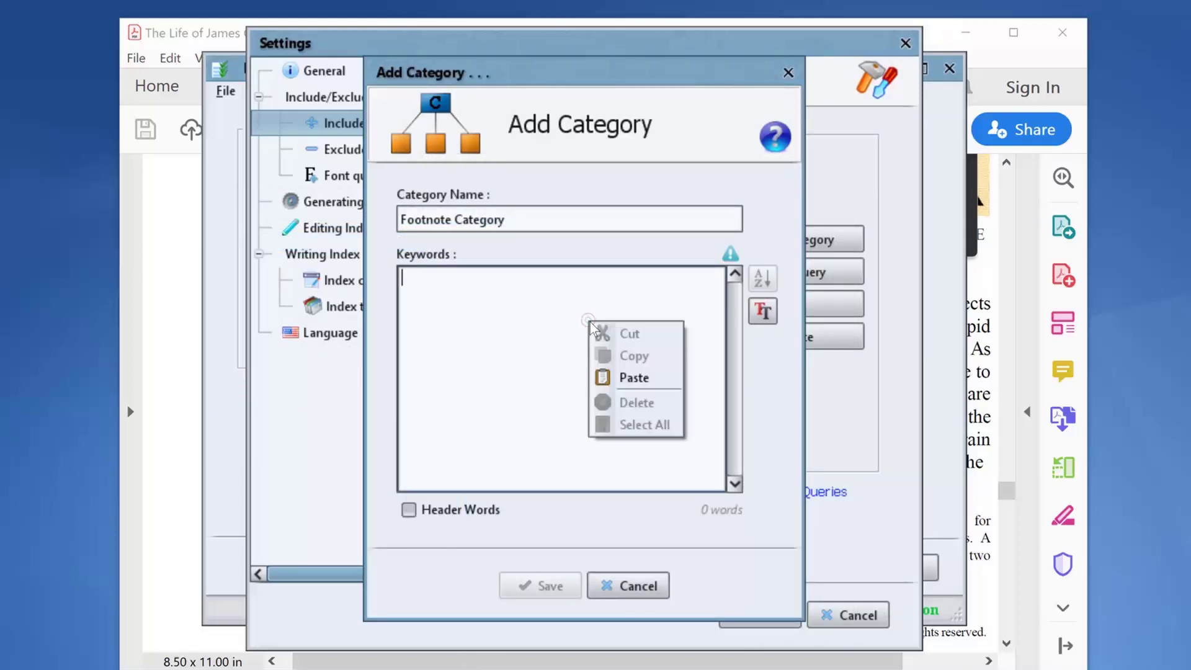
{"action": "left_click", "coordinate": [623, 376]}
{"action": "left_click", "coordinate": [545, 586]}
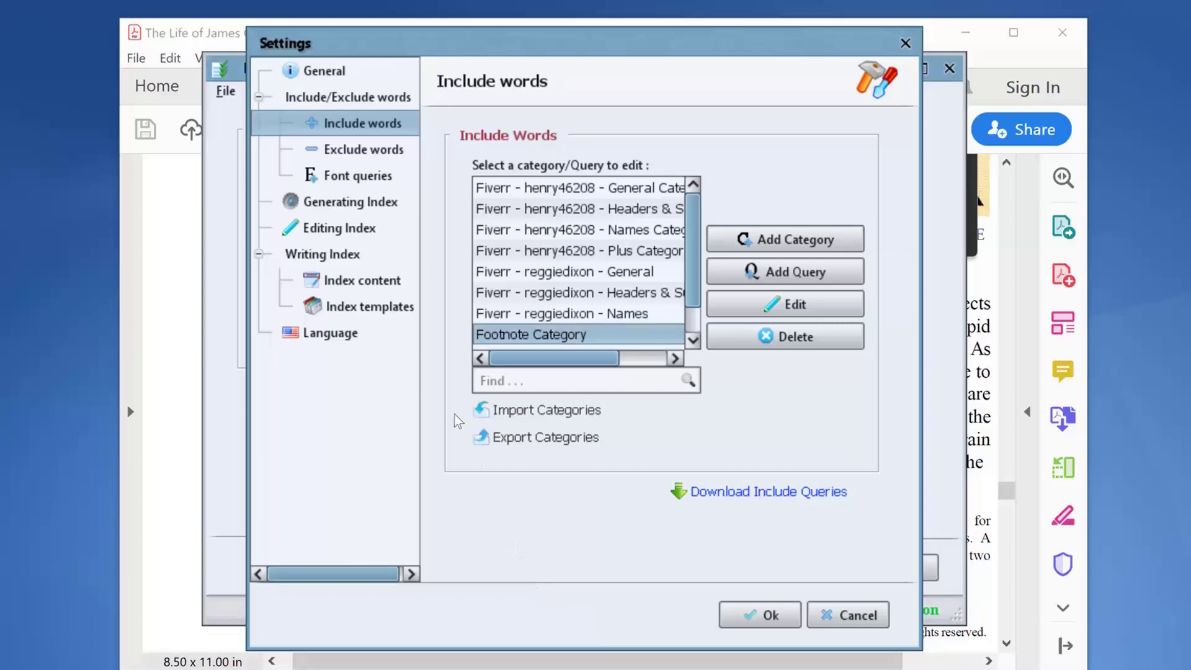
Tick Detect footnotes on the Generating Index settings page.
{"action": "left_click", "coordinate": [371, 213]}
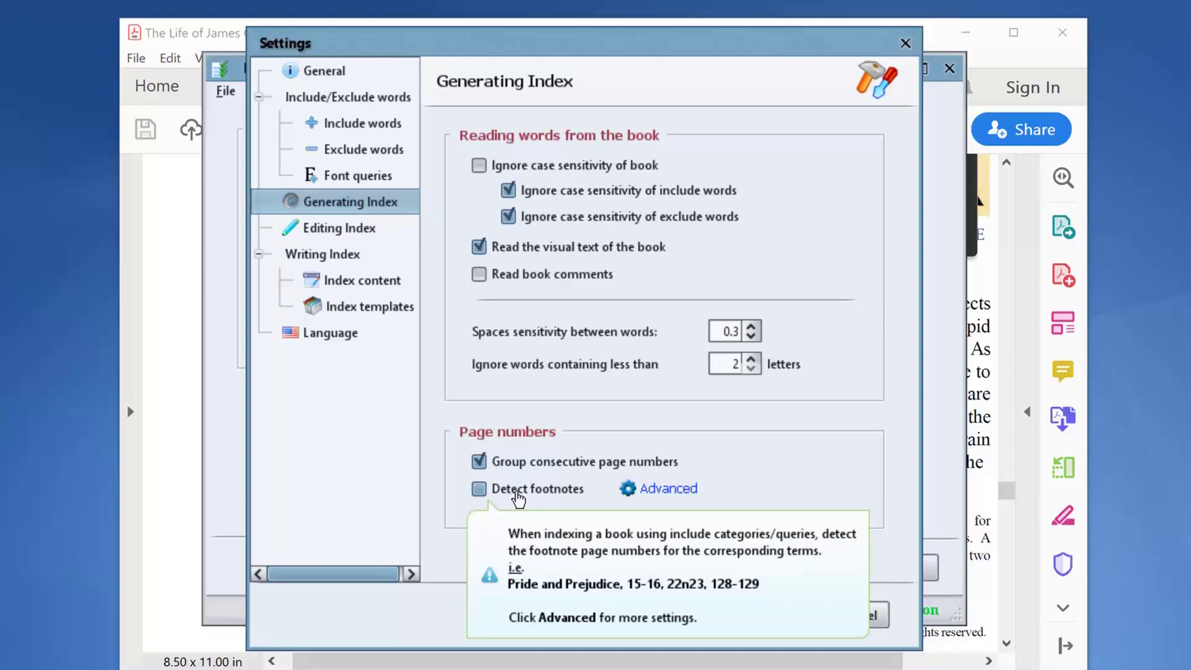
{"action": "left_click", "coordinate": [517, 497]}
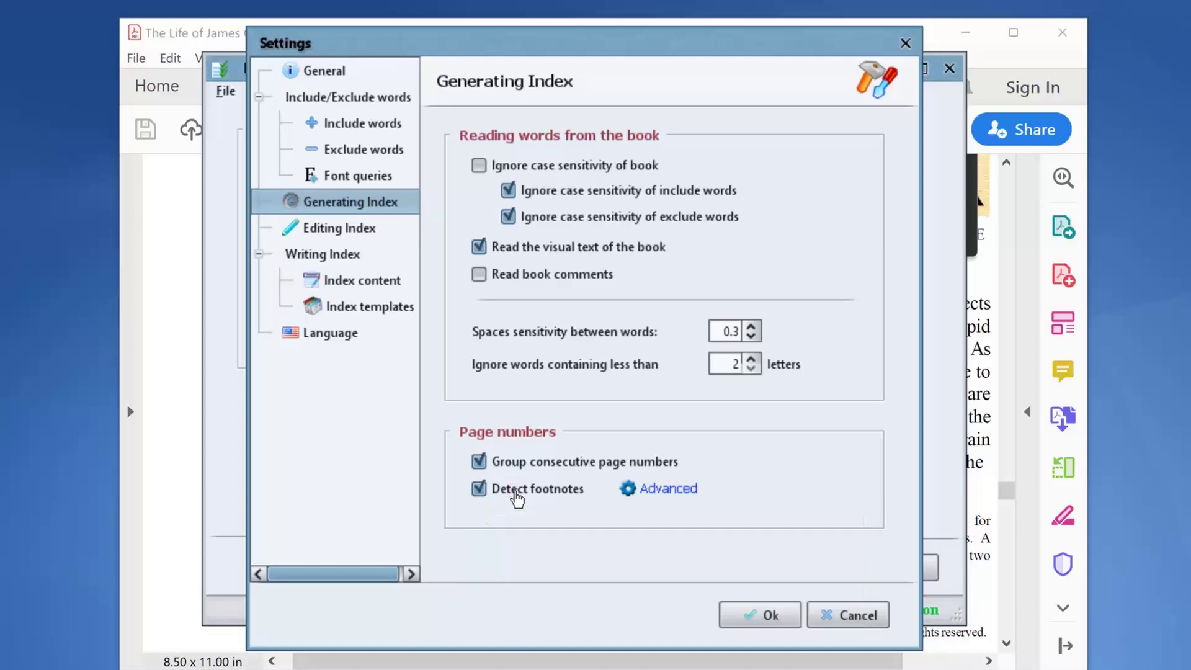
{"action": "mouse_move", "coordinate": [546, 502]}
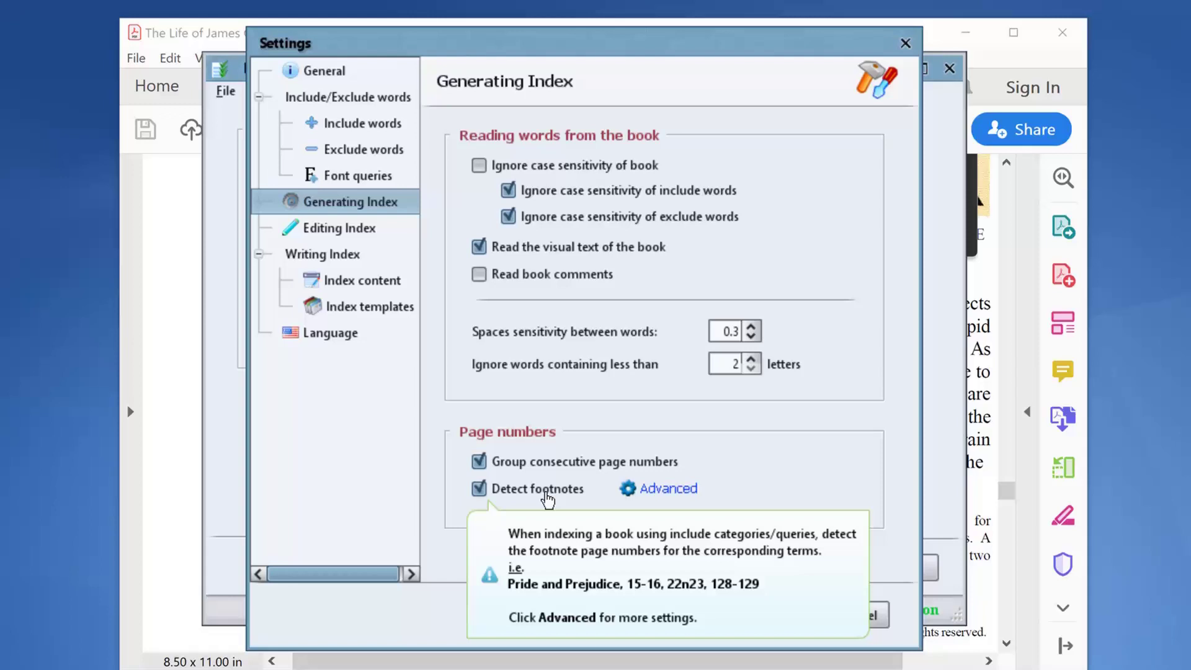
{"action": "mouse_move", "coordinate": [673, 496]}
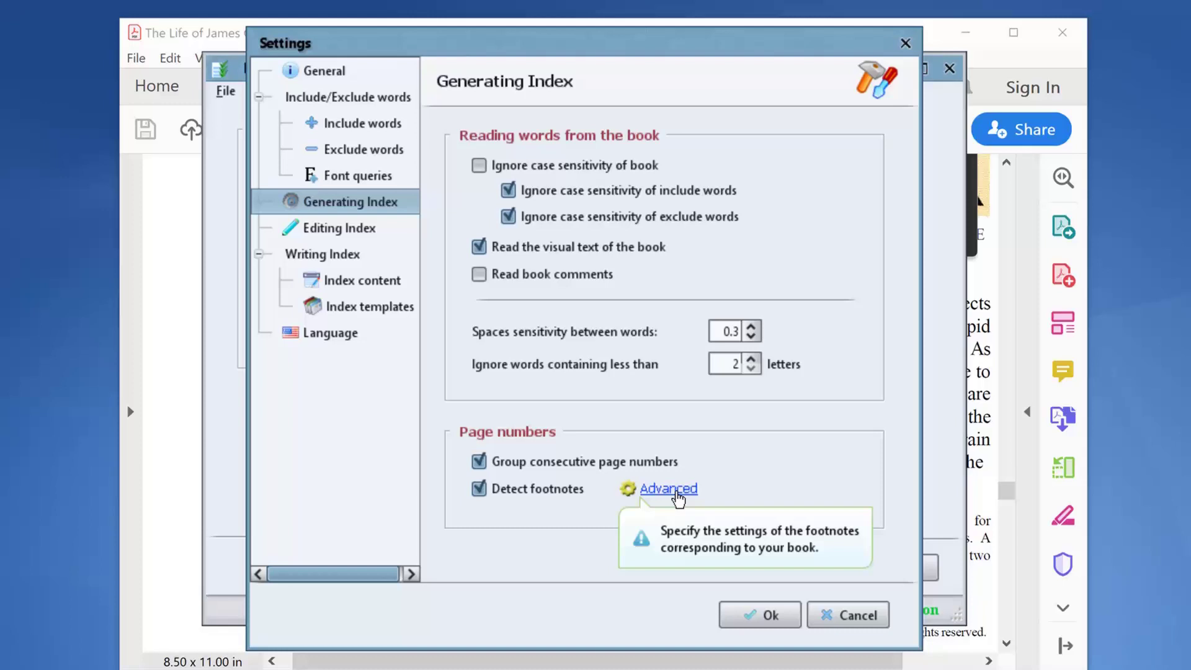
Keep 121n5 as the footnote reference format, save it, and open the footnote font settings.
{"action": "left_click", "coordinate": [676, 490]}
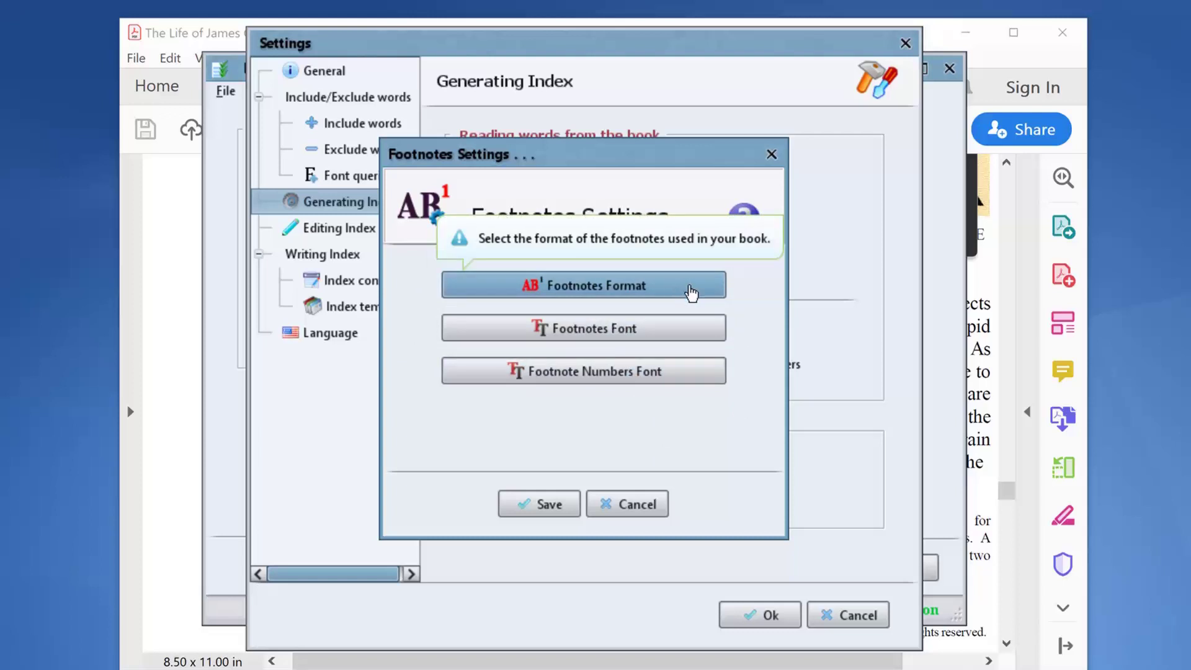
{"action": "left_click", "coordinate": [690, 293]}
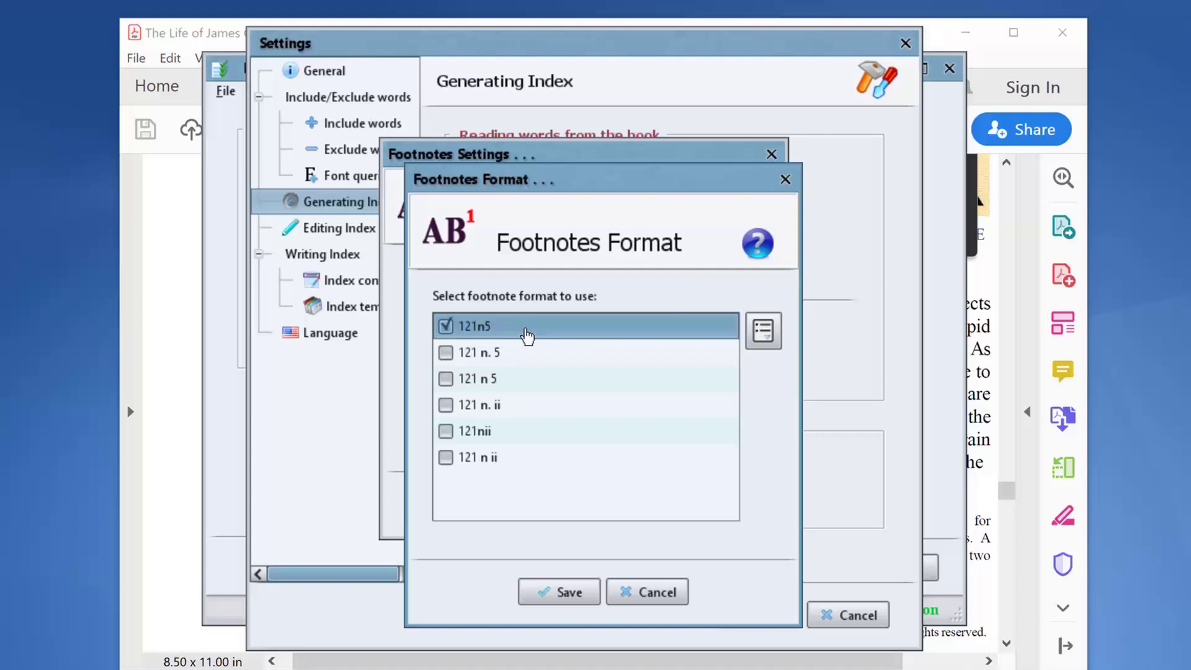
{"action": "mouse_move", "coordinate": [527, 336]}
{"action": "left_click", "coordinate": [559, 593]}
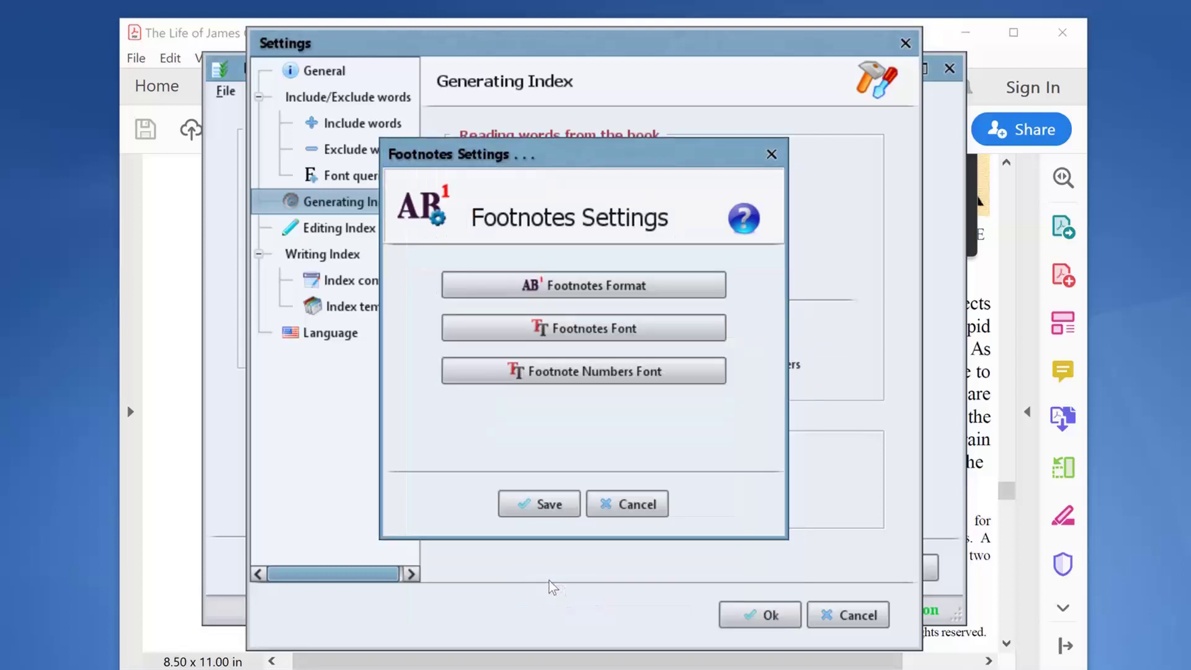
{"action": "left_click", "coordinate": [593, 339]}
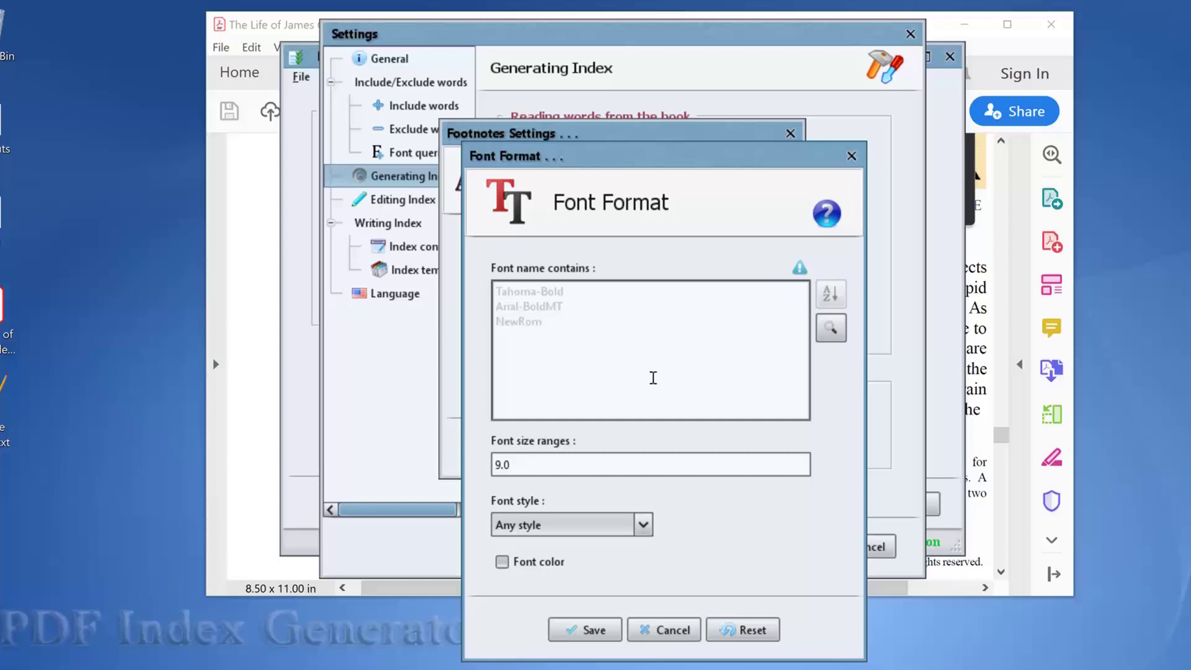
Cancel the footnote Font Format dialog for now.
{"action": "left_click", "coordinate": [664, 629]}
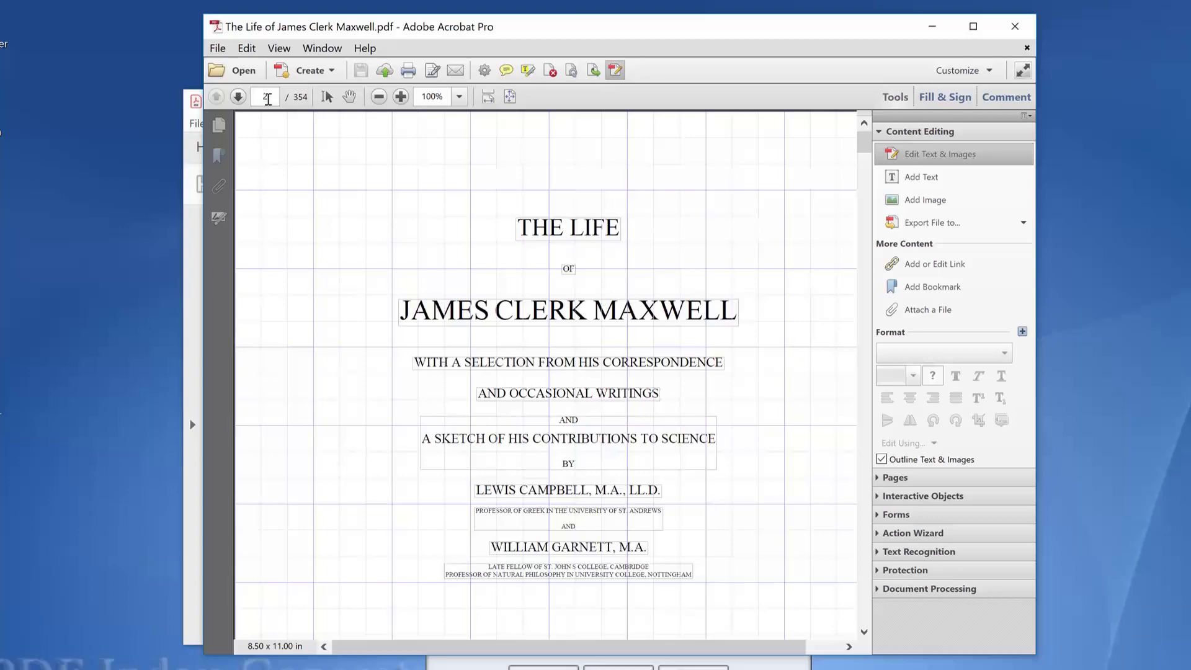
On page 247, check footnote 250's text: Times New Roman size 9, versus 12 for body text.
{"action": "key", "text": "Return"}
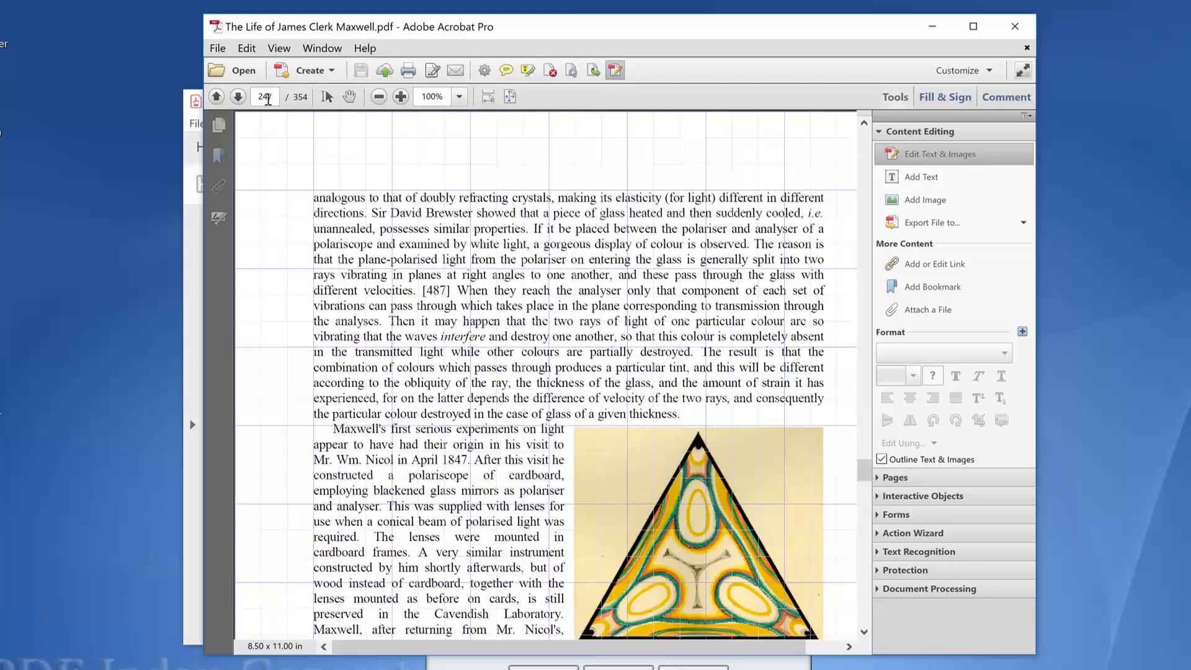
{"action": "scroll", "coordinate": [364, 291], "scroll_direction": "down", "scroll_amount": 3}
{"action": "scroll", "coordinate": [364, 292], "scroll_direction": "down", "scroll_amount": 10}
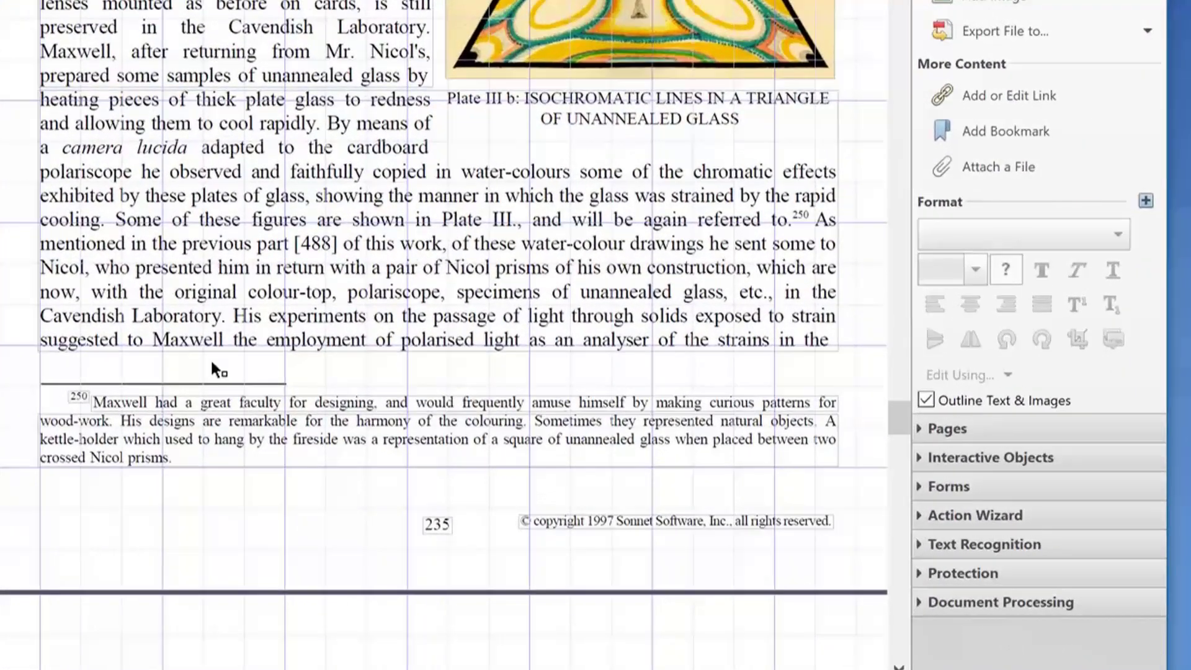
{"action": "left_click", "coordinate": [240, 238]}
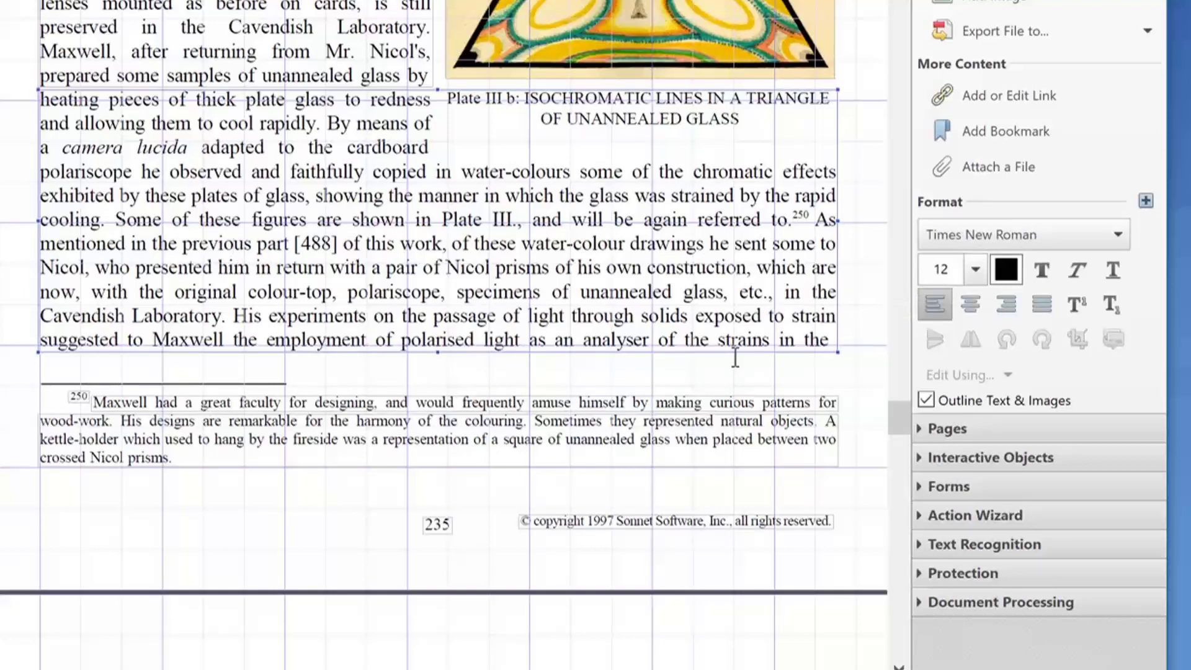
{"action": "left_click", "coordinate": [468, 411]}
{"action": "double_click", "coordinate": [483, 404]}
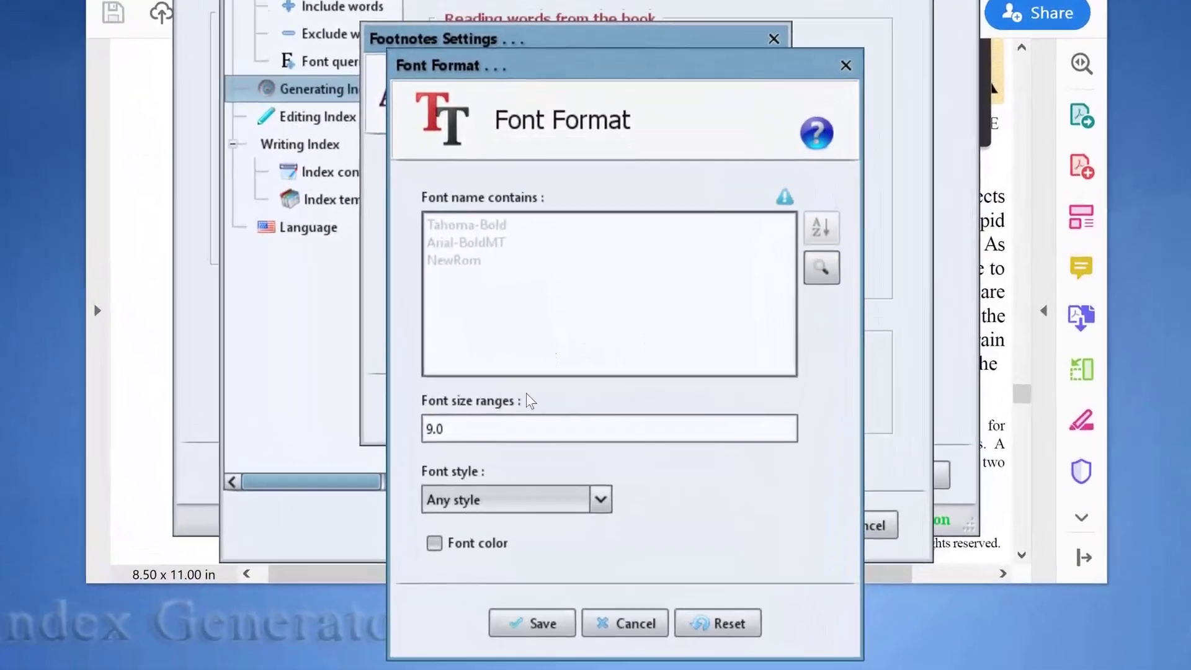
Save the footnote text size range as 9.0 and open the footnote numbers font settings.
{"action": "left_click", "coordinate": [469, 421]}
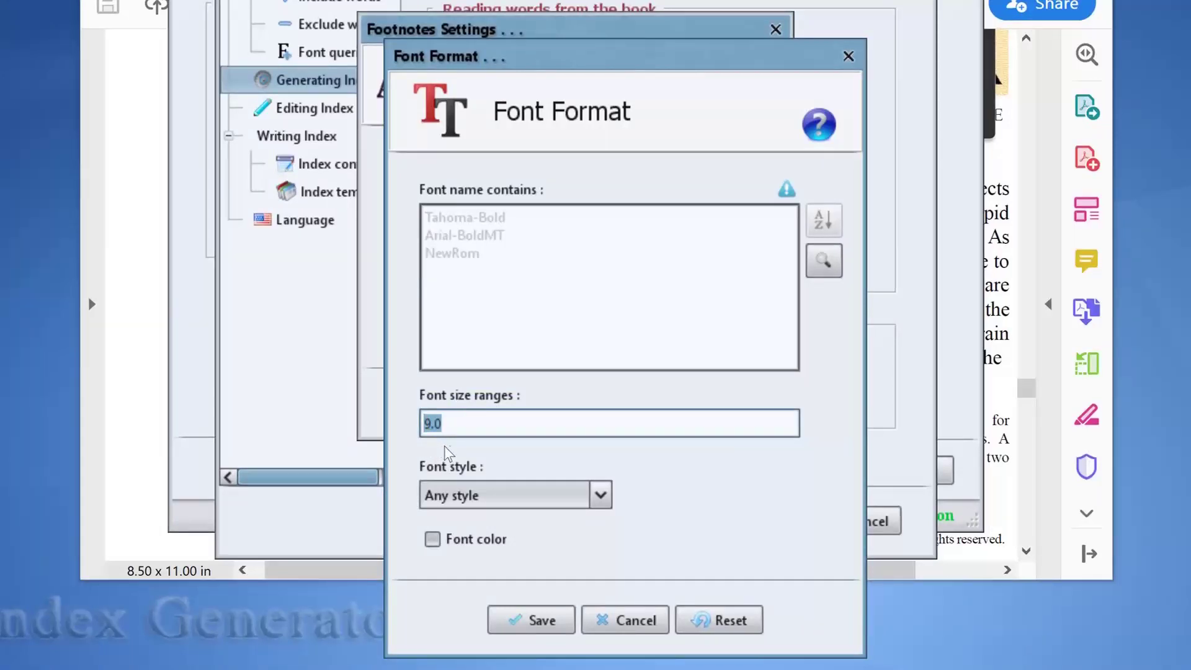
{"action": "left_click", "coordinate": [516, 243]}
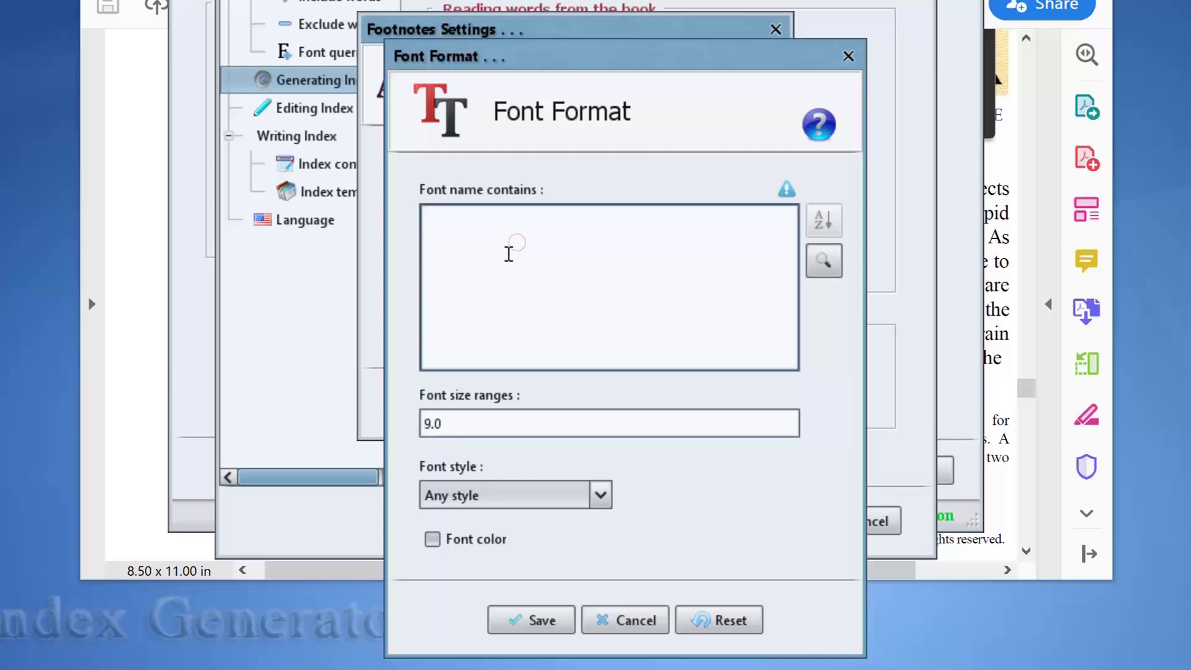
{"action": "left_click", "coordinate": [532, 621]}
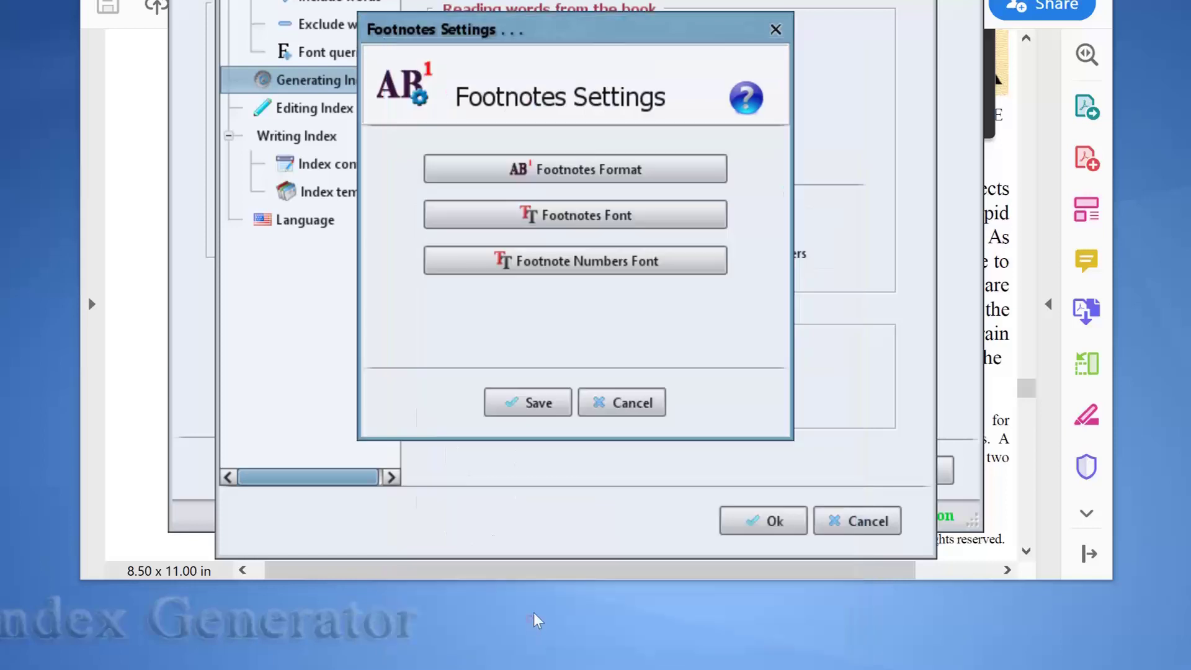
{"action": "left_click", "coordinate": [570, 265]}
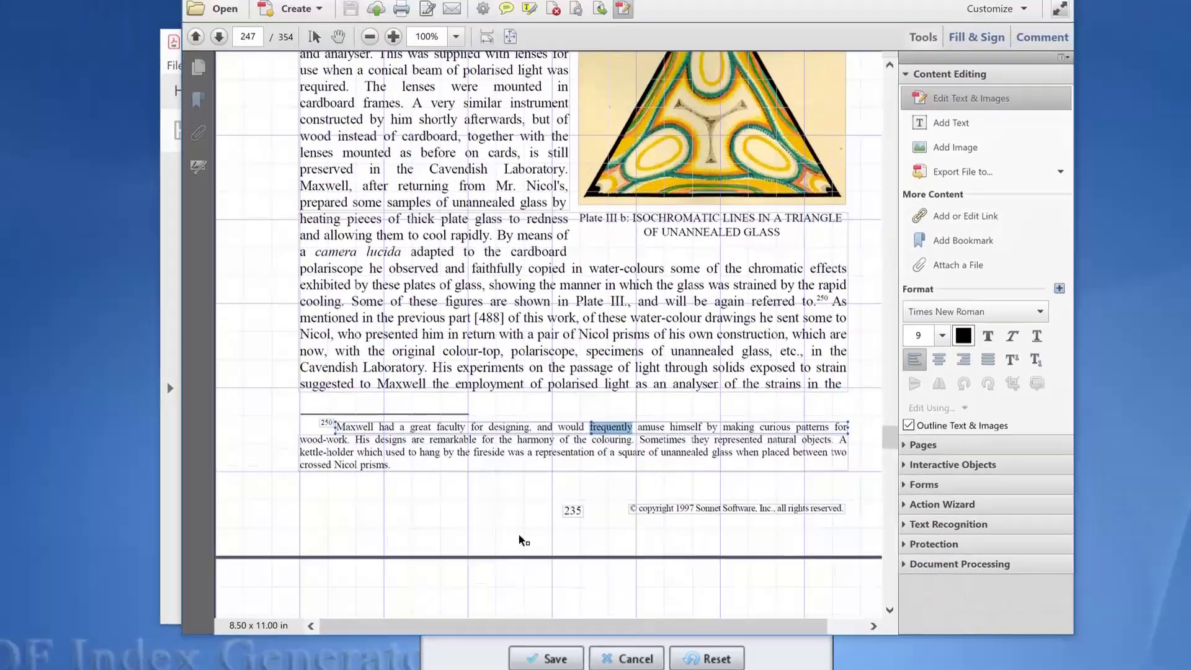
Read superscript footnote number 250's font size as 6.48.
{"action": "double_click", "coordinate": [326, 424]}
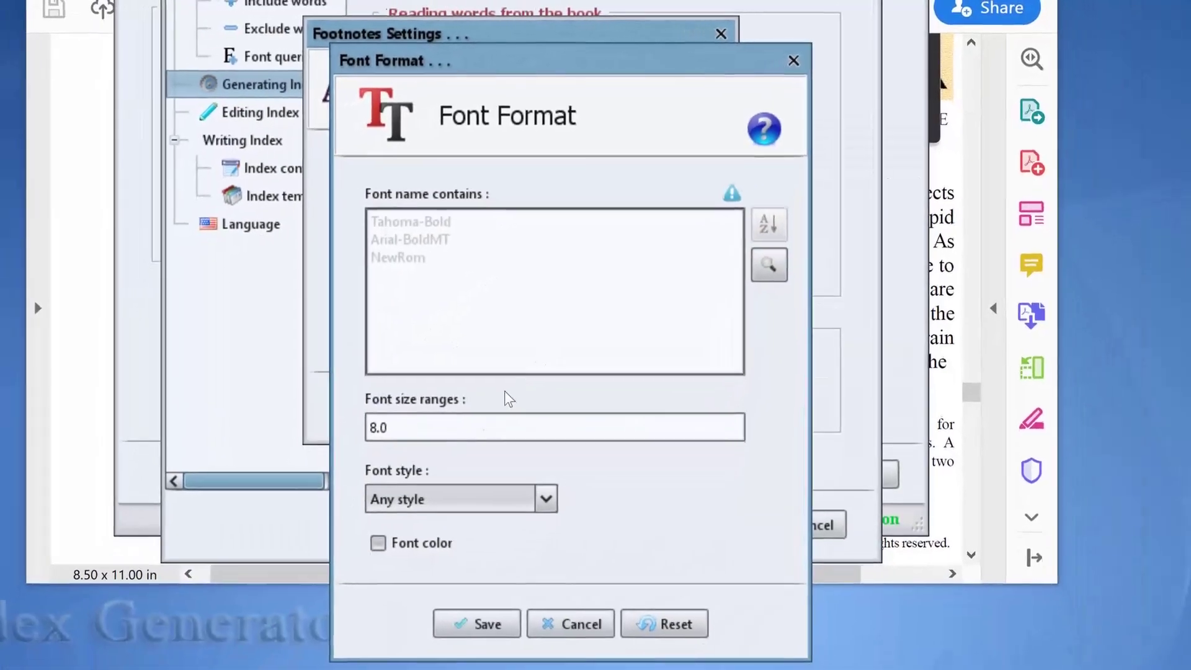
Change the footnote-number font size range to 6.4-6.6 and save both footnote settings dialogs.
{"action": "double_click", "coordinate": [407, 490]}
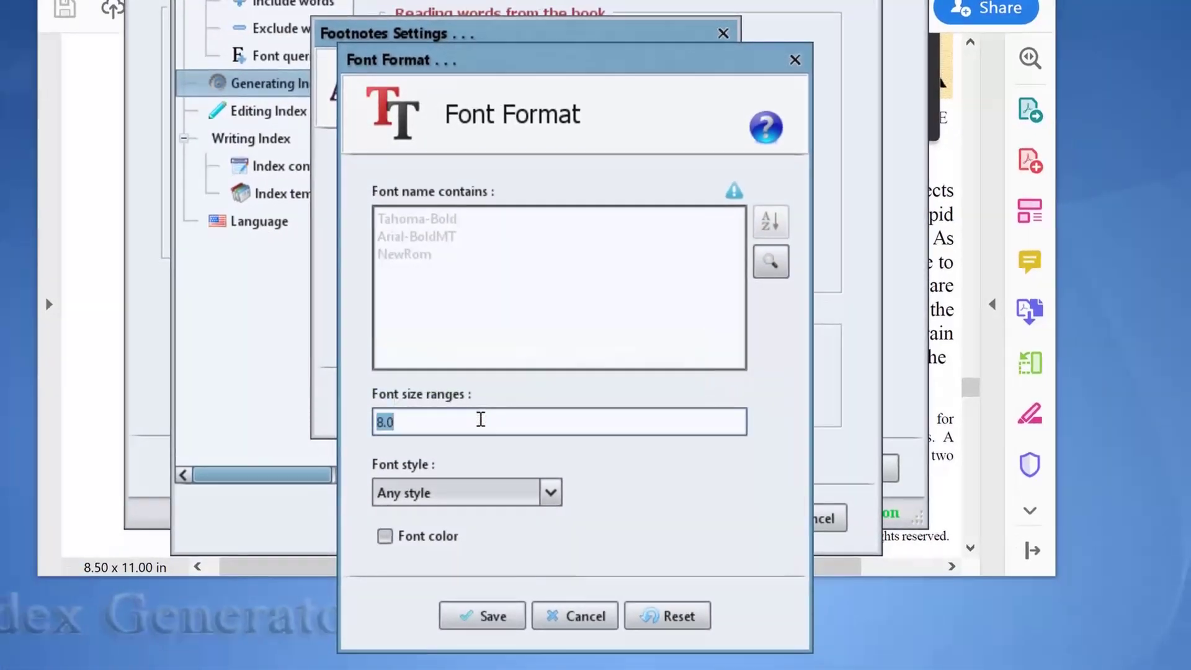
{"action": "type", "text": "6.4-6.6"}
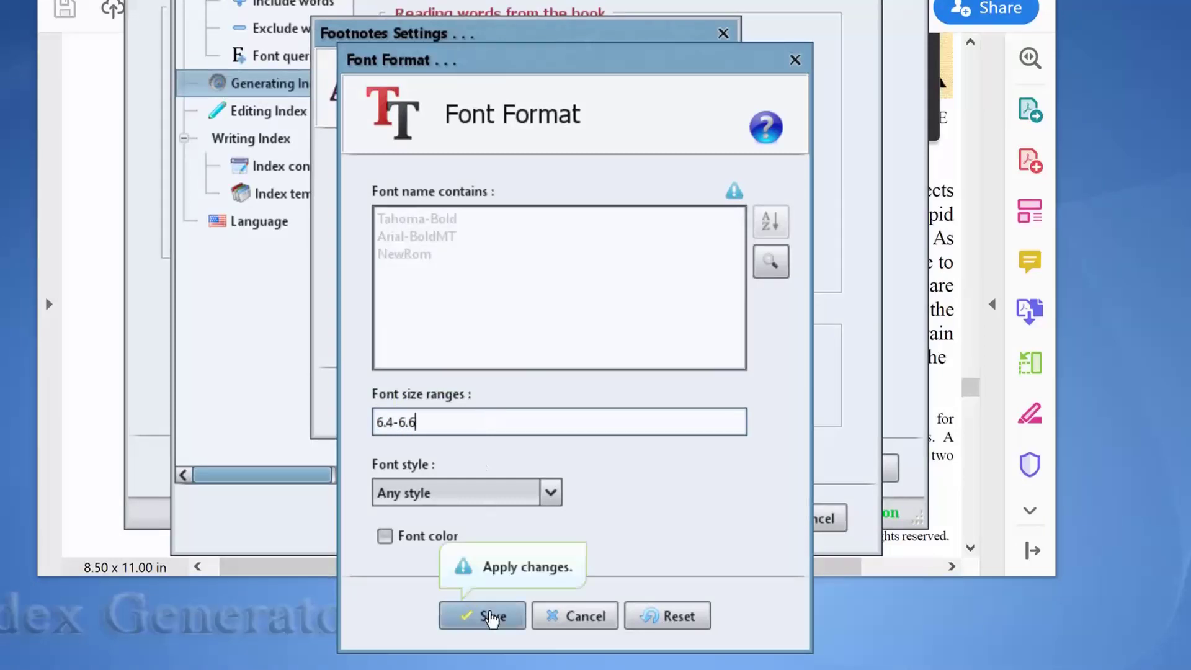
{"action": "left_click", "coordinate": [489, 620]}
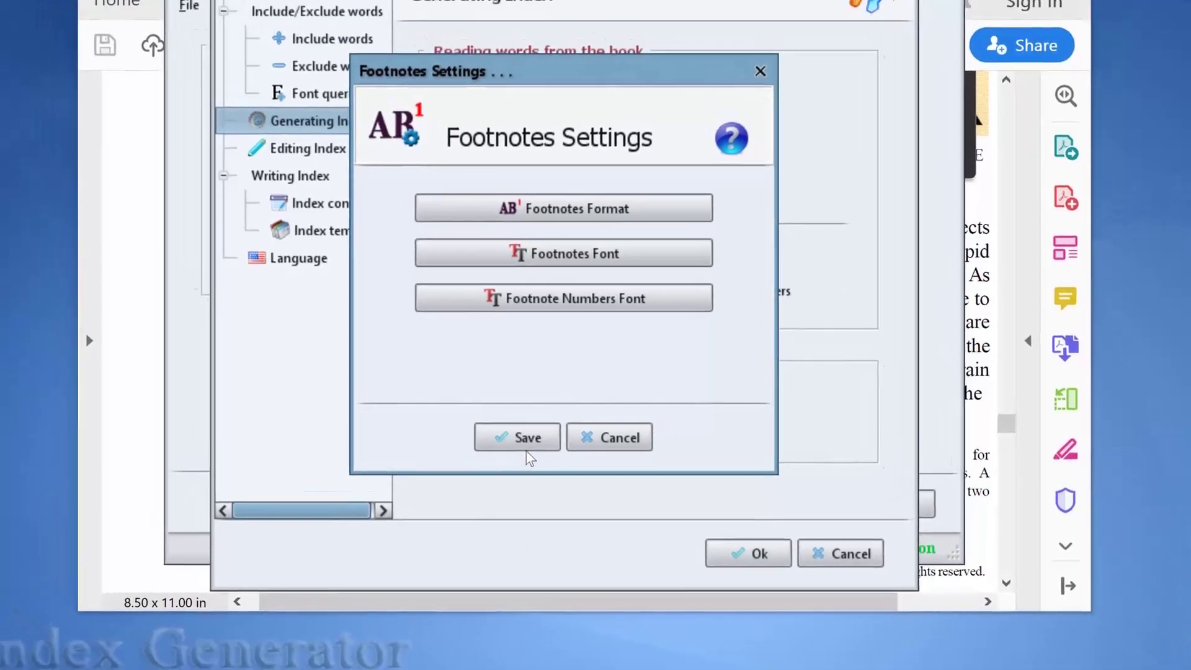
{"action": "left_click", "coordinate": [481, 401]}
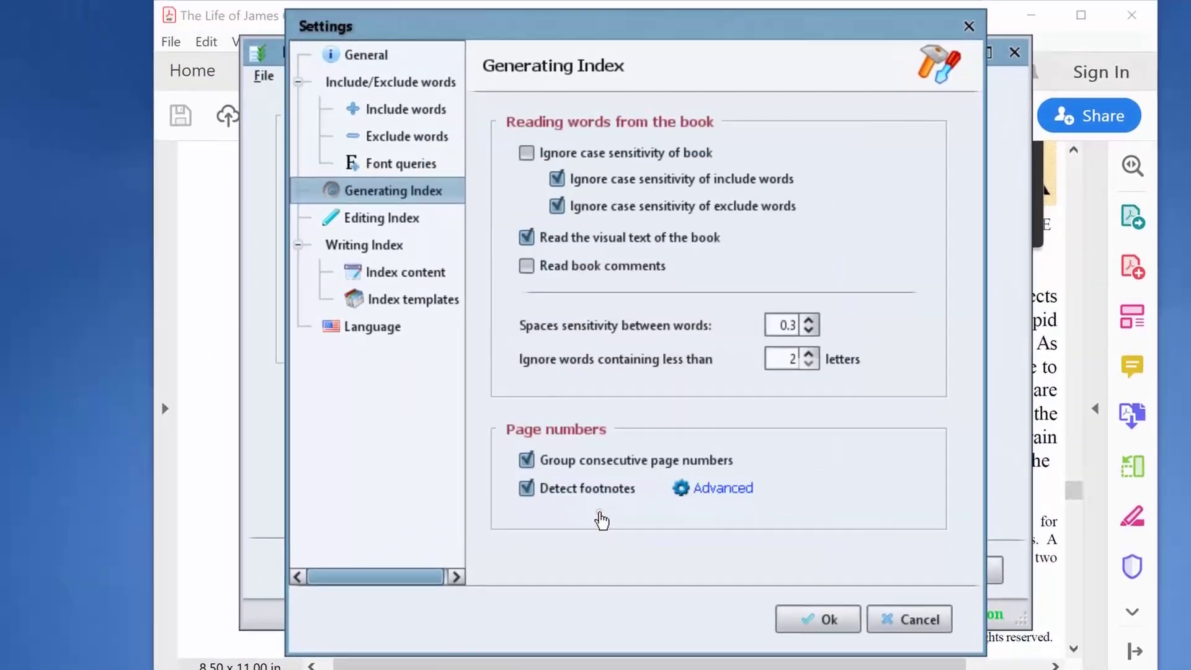
Close Settings and, in Step 2, choose to index only specific words.
{"action": "left_click", "coordinate": [794, 619]}
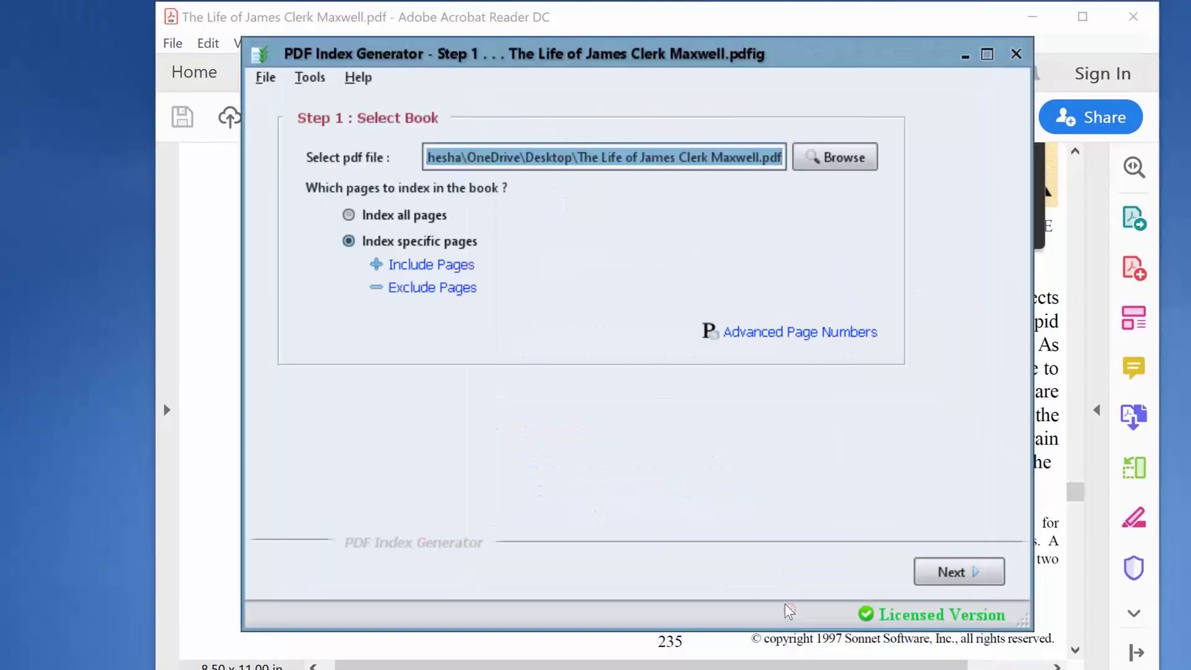
{"action": "left_click", "coordinate": [950, 572]}
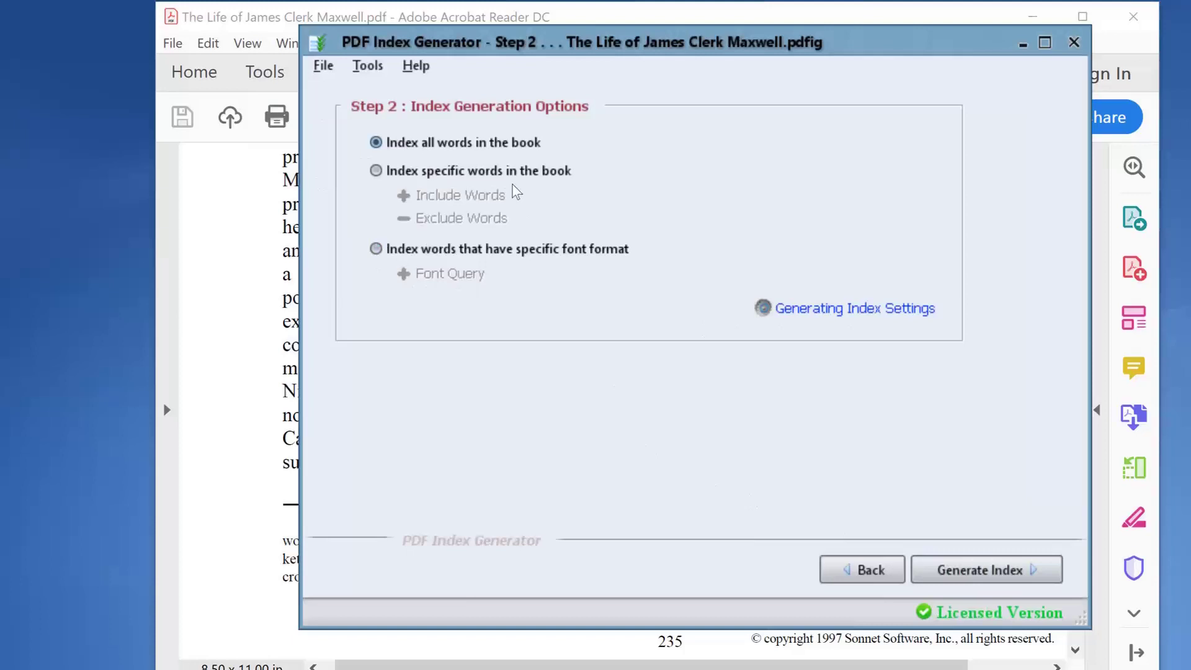
{"action": "left_click", "coordinate": [506, 173]}
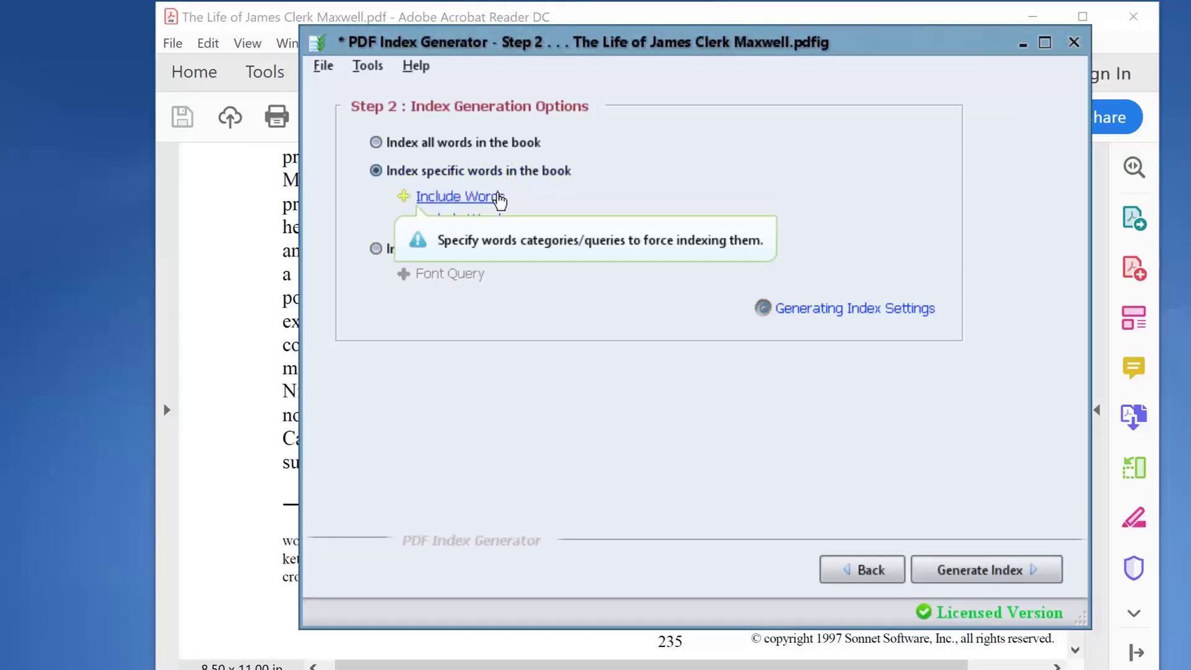
Include the Footnote Category words with 'Index those words only' checked and confirm.
{"action": "left_click", "coordinate": [498, 197]}
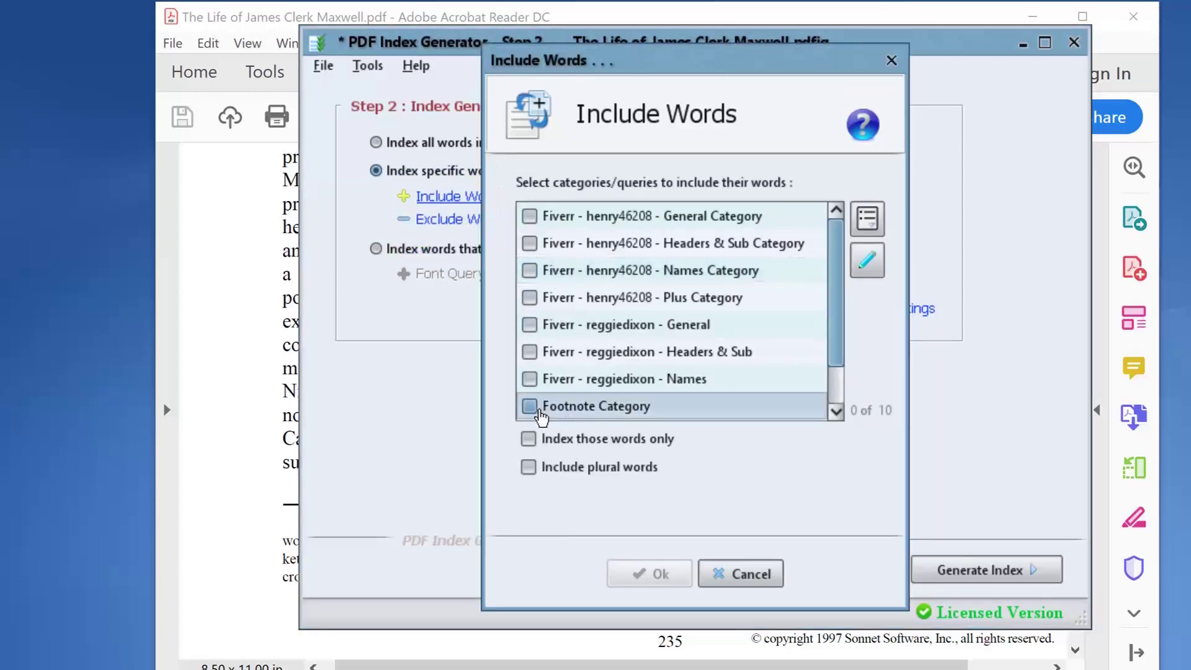
{"action": "left_click", "coordinate": [539, 415]}
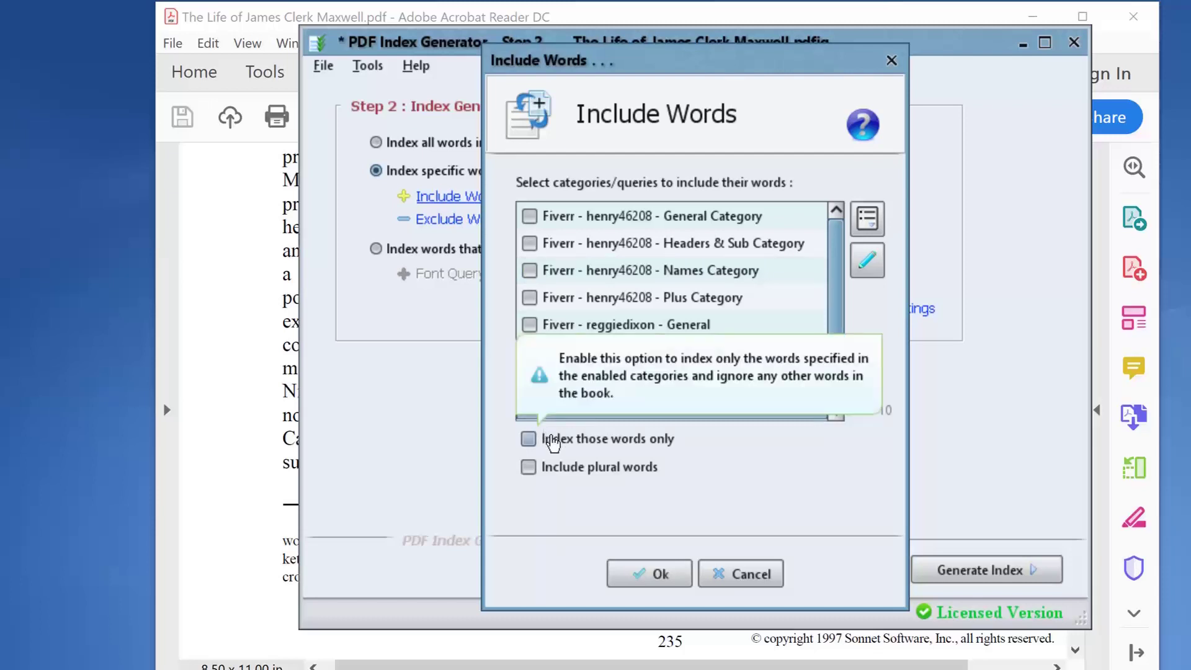
{"action": "left_click", "coordinate": [561, 441]}
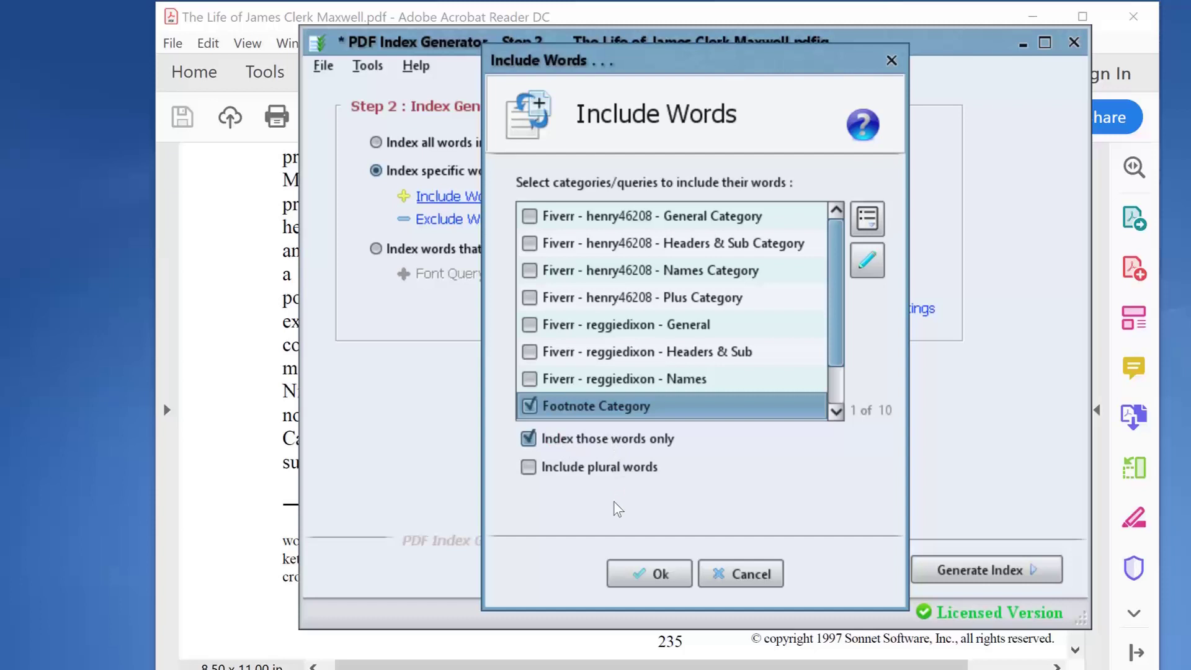
{"action": "mouse_move", "coordinate": [618, 441]}
{"action": "left_click", "coordinate": [651, 574]}
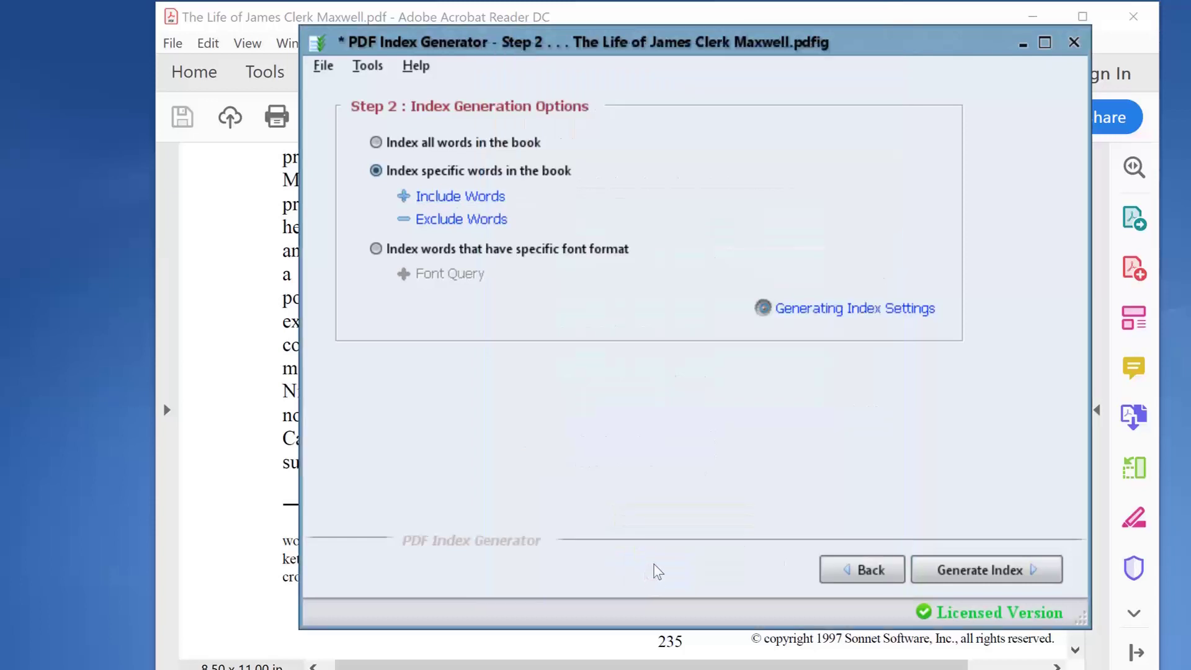
Generate the index and widen the Word and Pages columns of the results table.
{"action": "left_click", "coordinate": [996, 569]}
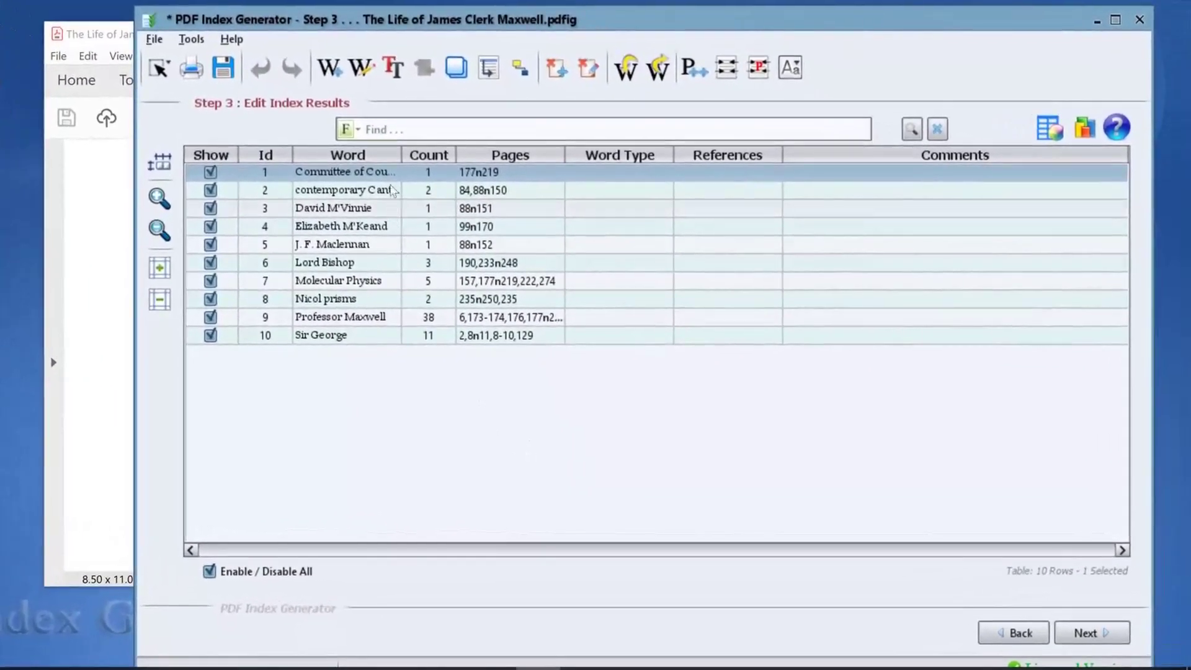
{"action": "left_click_drag", "start_coordinate": [398, 154], "coordinate": [494, 155]}
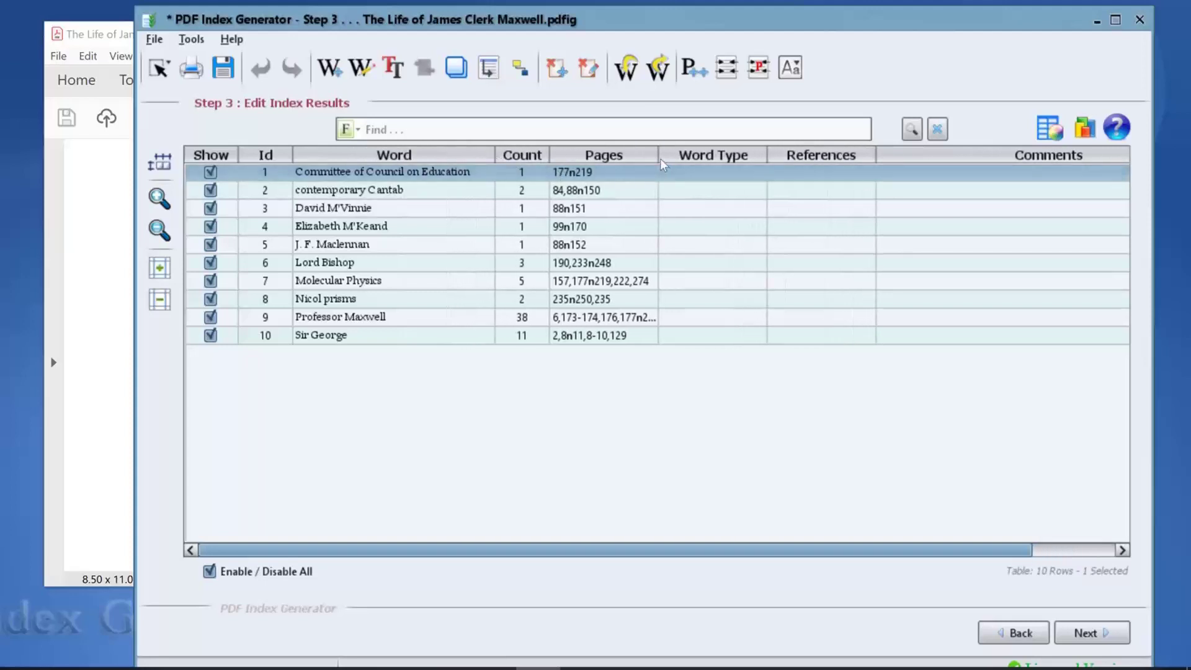
{"action": "left_click_drag", "start_coordinate": [659, 155], "coordinate": [931, 157]}
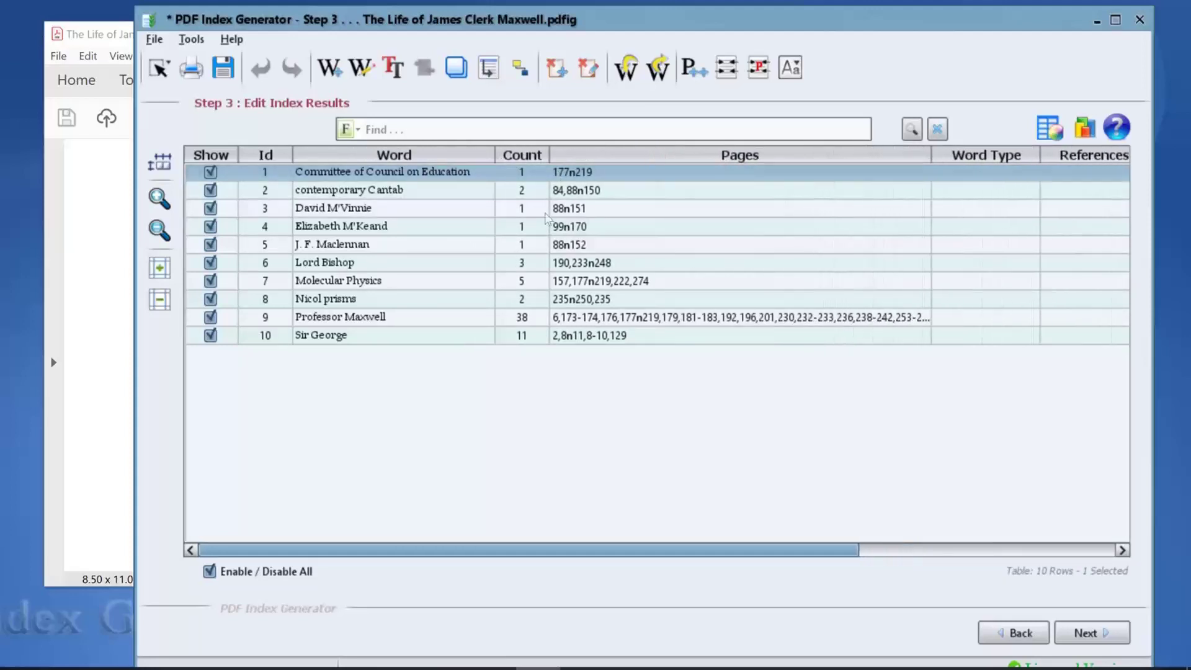
Enlarge the results table text and increase the row height twice.
{"action": "left_click", "coordinate": [160, 198]}
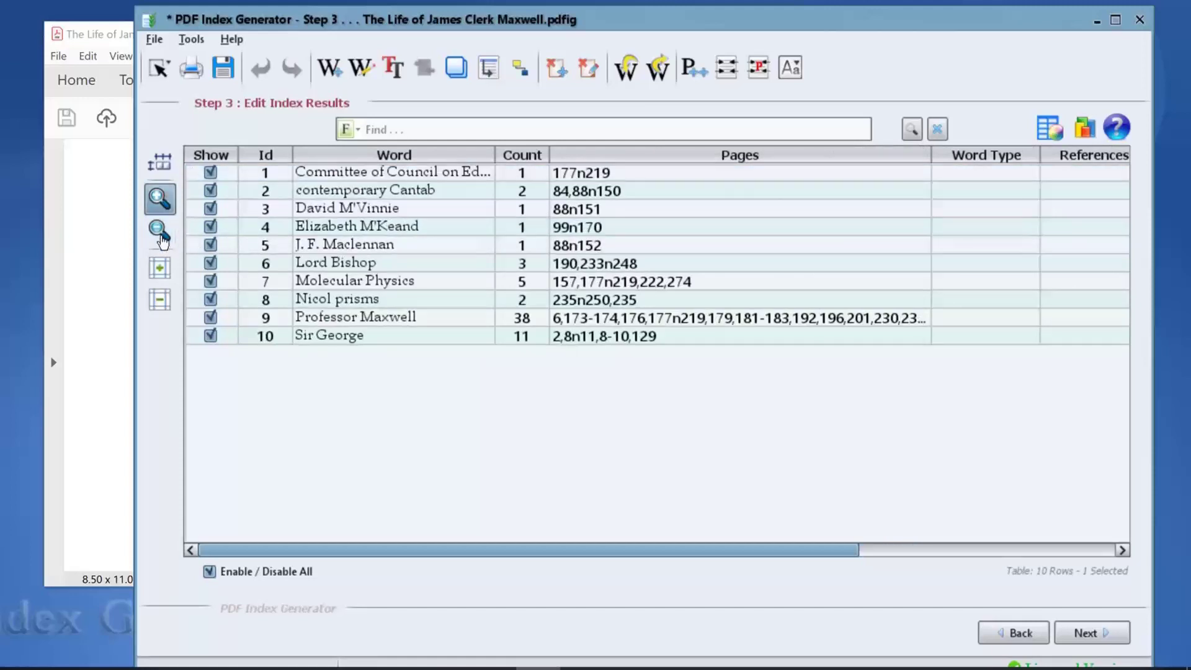
{"action": "left_click", "coordinate": [160, 267]}
{"action": "left_click", "coordinate": [160, 267]}
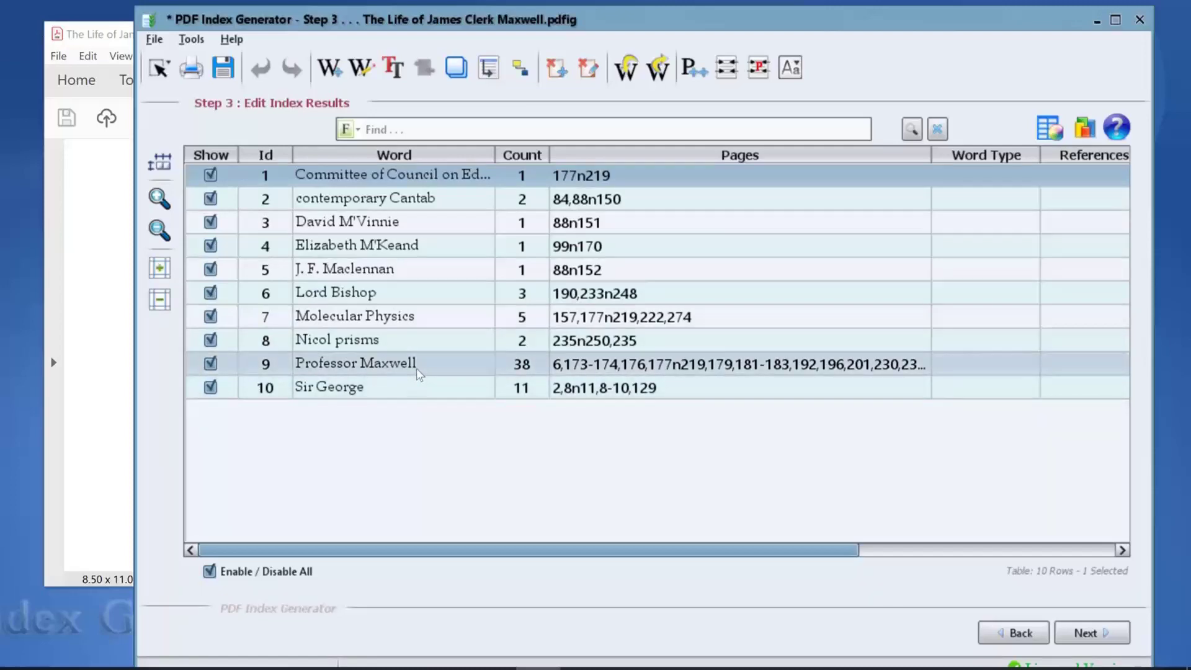
{"action": "mouse_move", "coordinate": [420, 373]}
{"action": "left_click", "coordinate": [426, 341]}
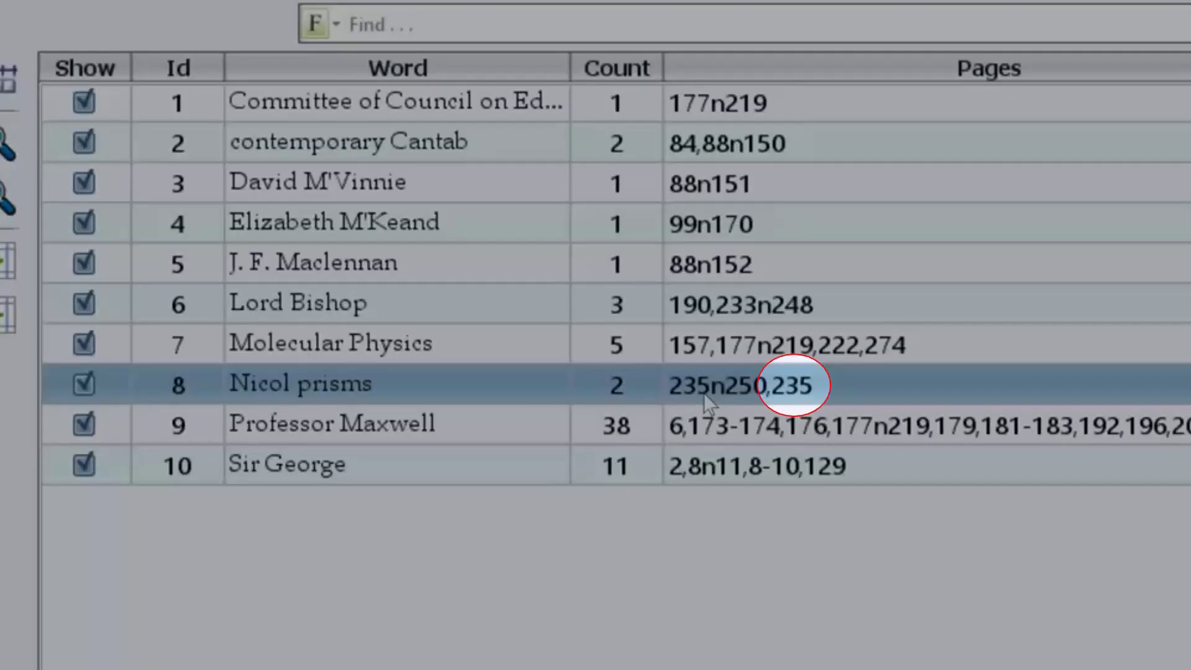
{"action": "mouse_move", "coordinate": [707, 394]}
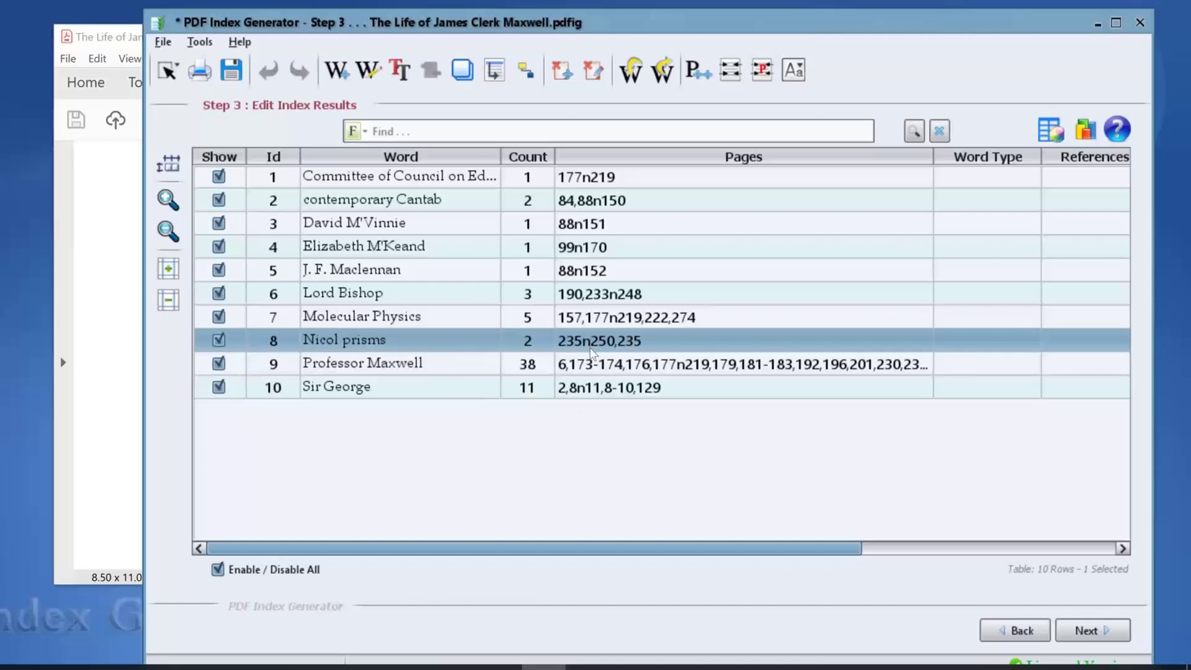
{"action": "mouse_move", "coordinate": [590, 352]}
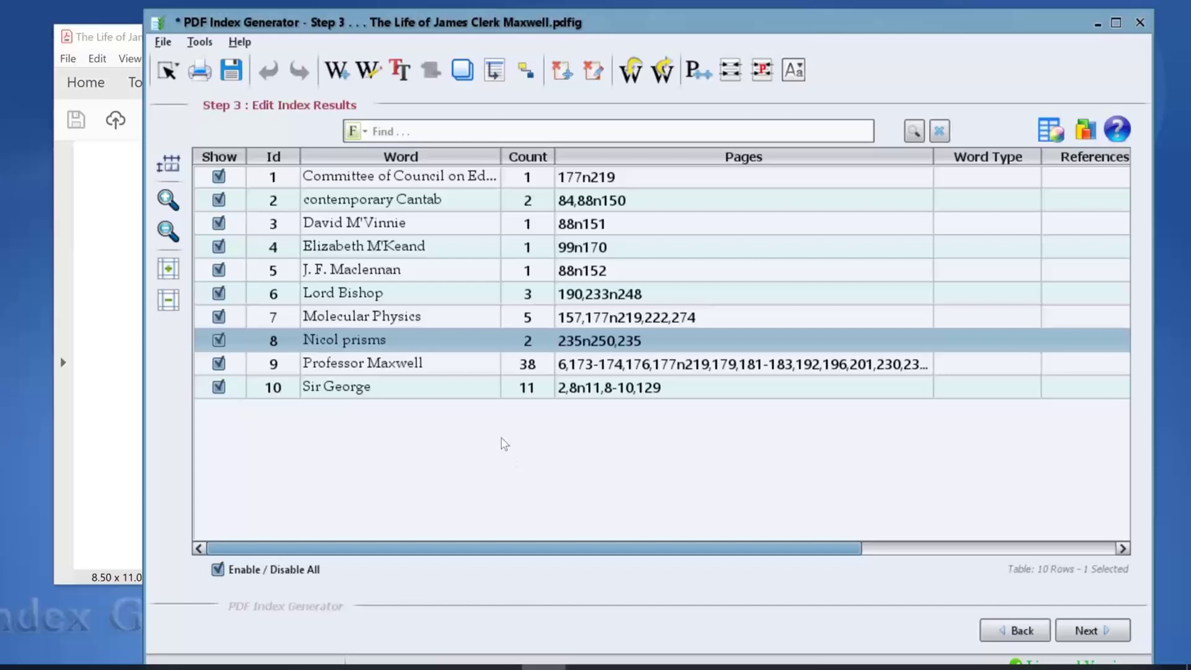
Choose the '121 n. 5' Footnotes Format in advanced index settings, save, and apply.
{"action": "left_click", "coordinate": [200, 42]}
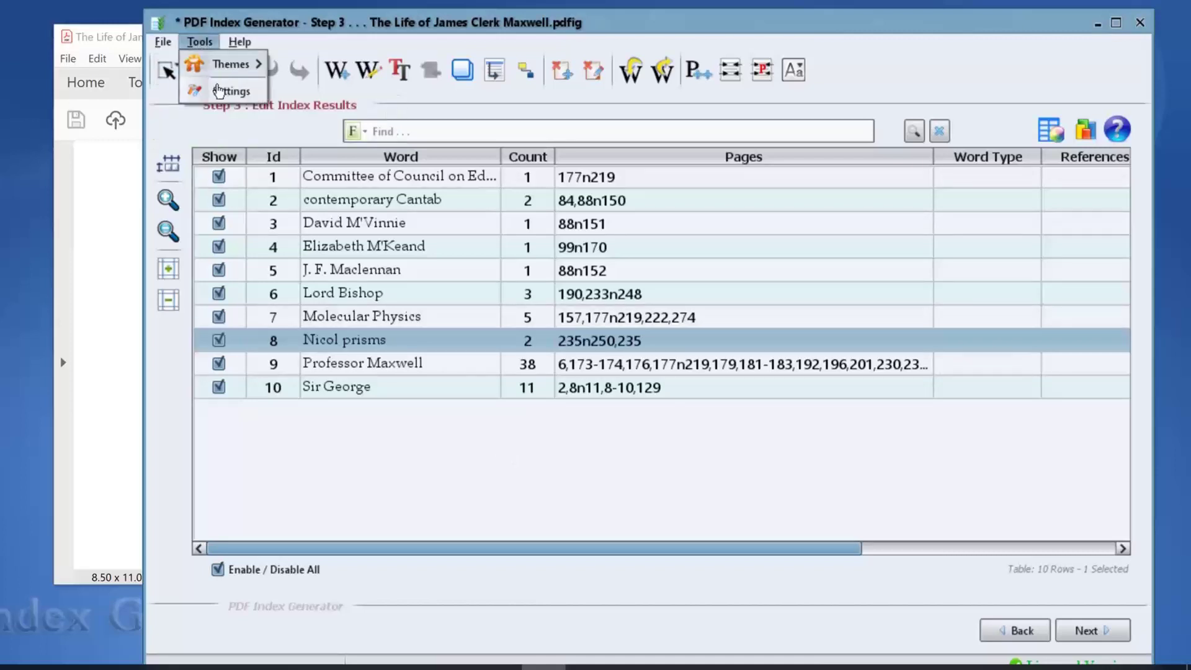
{"action": "left_click", "coordinate": [207, 91]}
{"action": "left_click", "coordinate": [418, 229]}
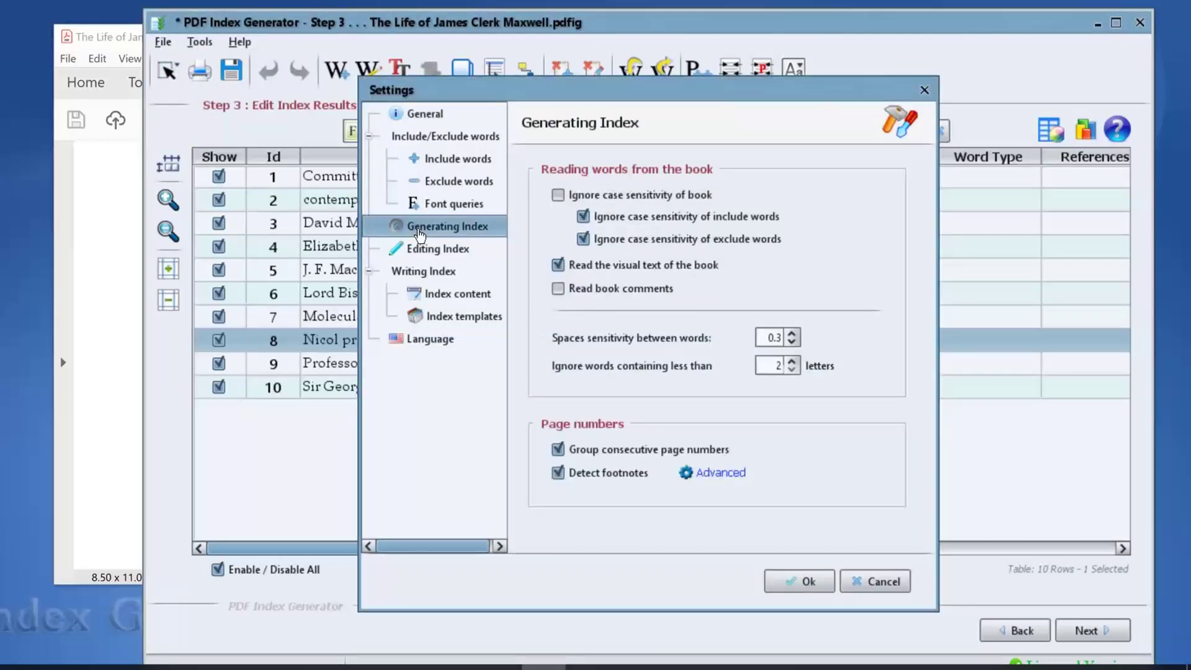
{"action": "left_click", "coordinate": [707, 473]}
{"action": "left_click", "coordinate": [673, 303]}
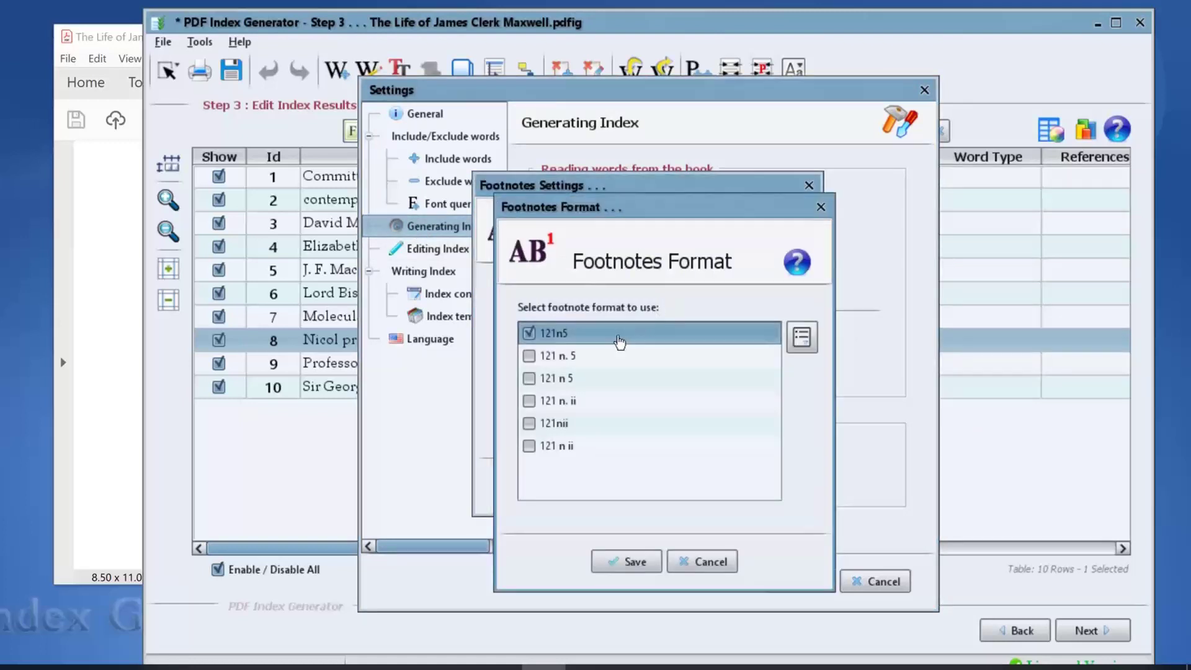
{"action": "left_click", "coordinate": [564, 360]}
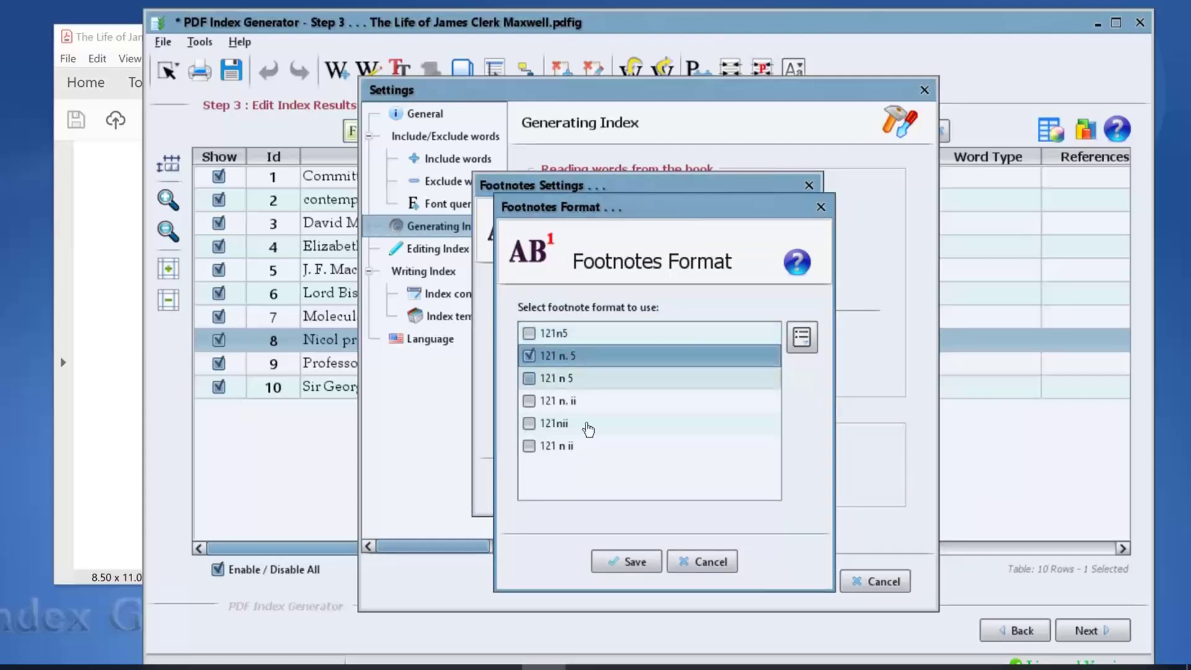
{"action": "left_click", "coordinate": [627, 561]}
{"action": "left_click", "coordinate": [620, 488]}
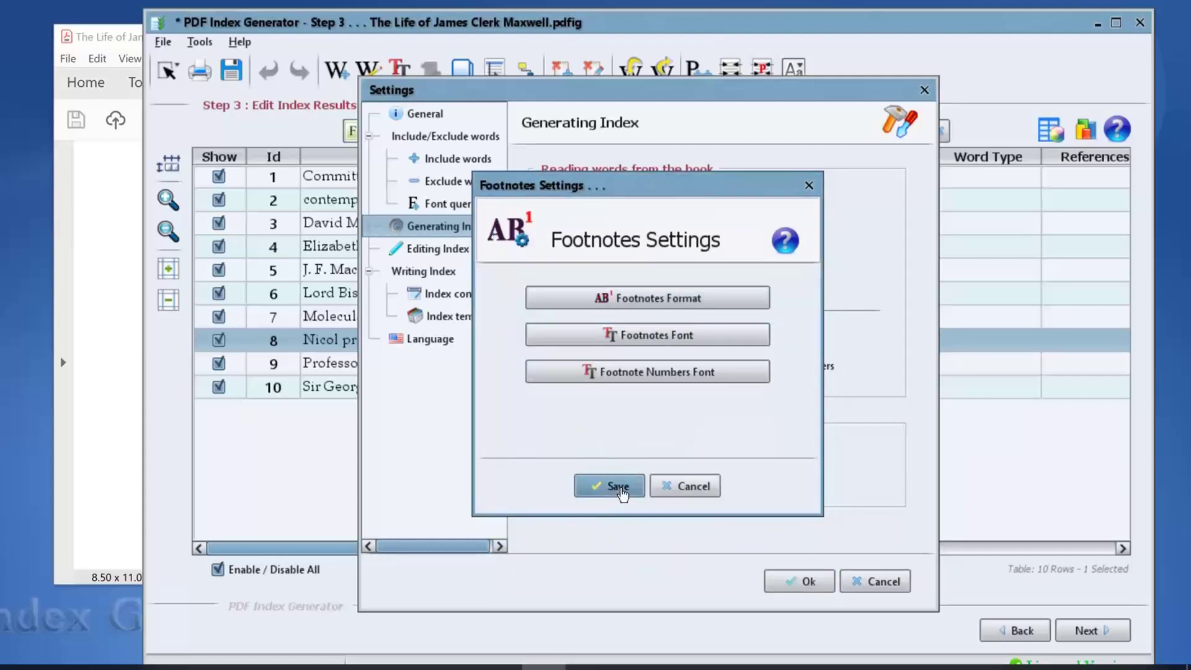
{"action": "left_click", "coordinate": [798, 581]}
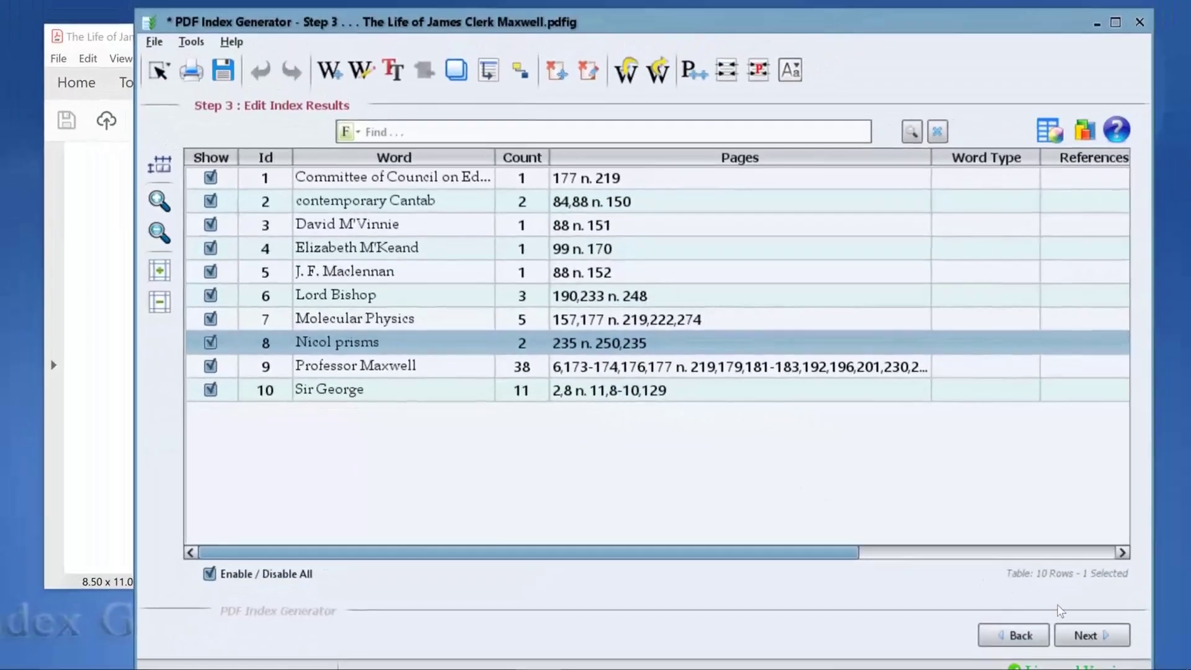
Write the index to a new index.pdf instead of the book PDF, then open it.
{"action": "left_click", "coordinate": [1138, 661]}
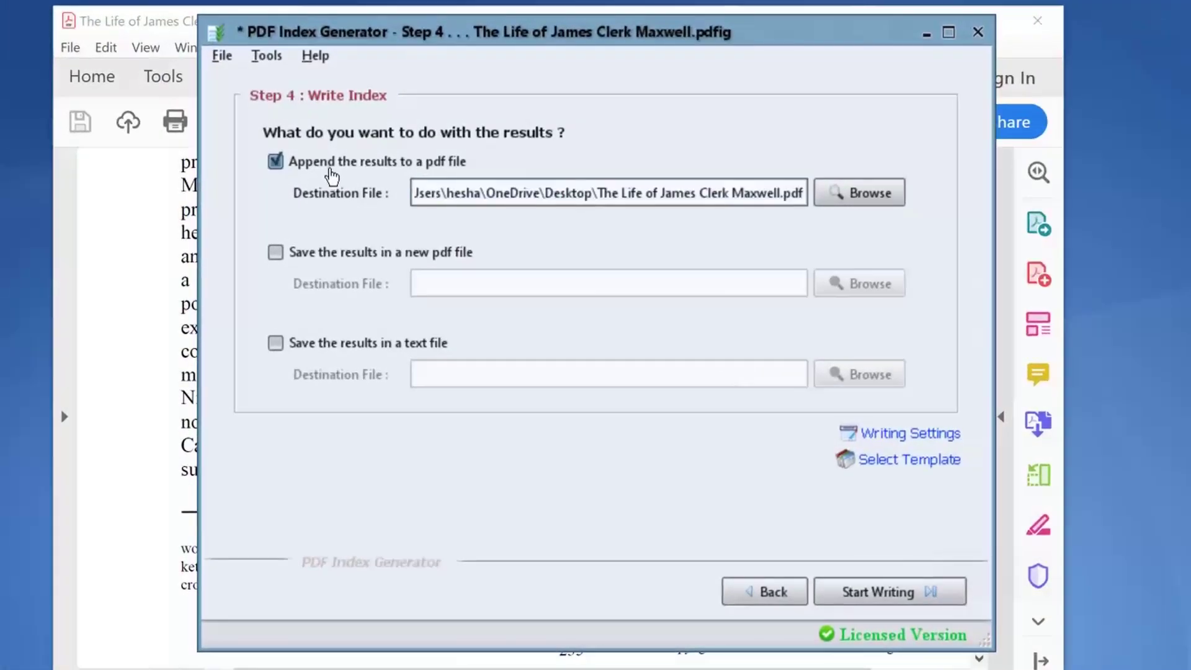
{"action": "left_click", "coordinate": [292, 160]}
{"action": "left_click", "coordinate": [295, 237]}
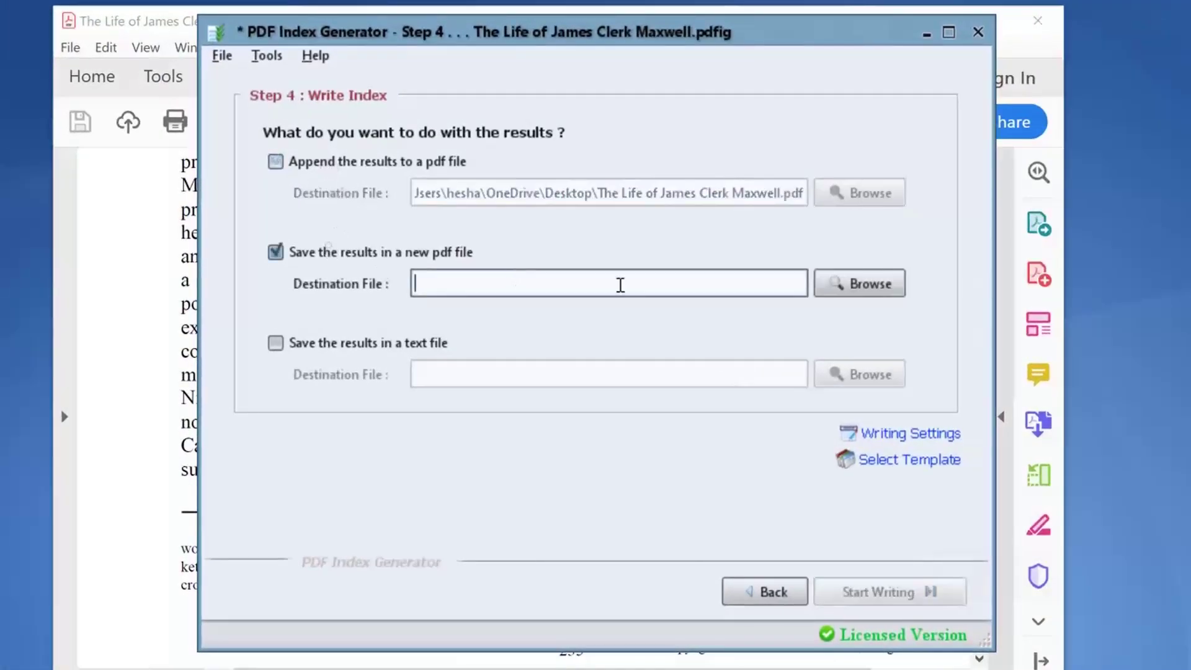
{"action": "left_click", "coordinate": [825, 287]}
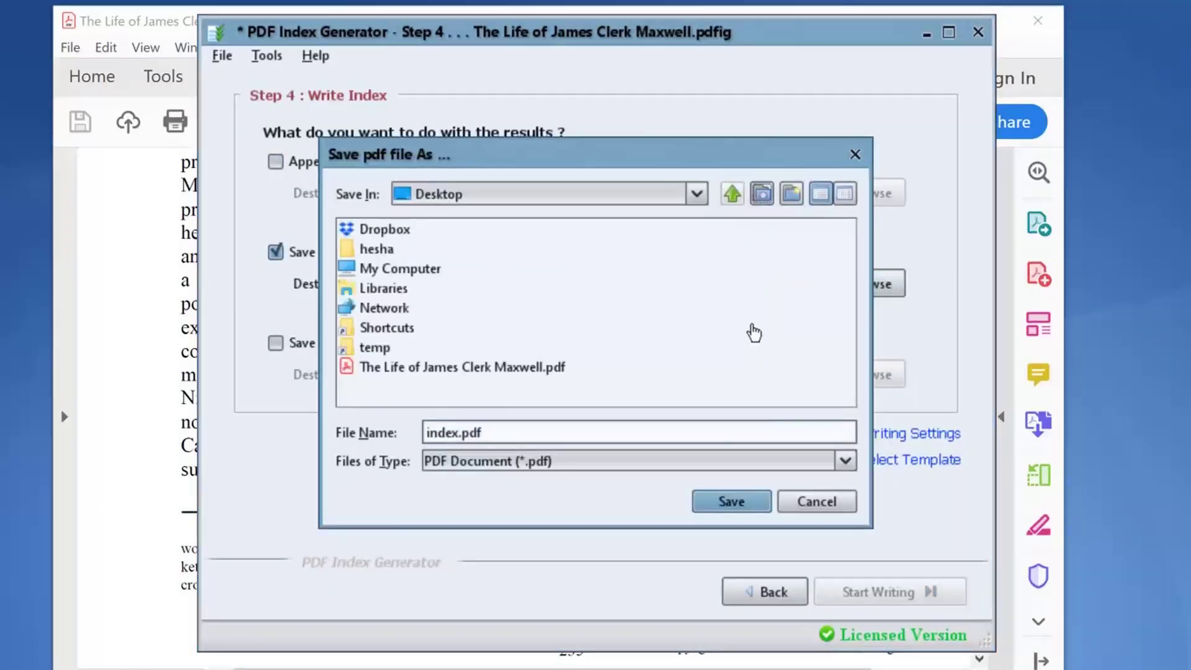
{"action": "left_click", "coordinate": [748, 500]}
{"action": "left_click", "coordinate": [879, 591]}
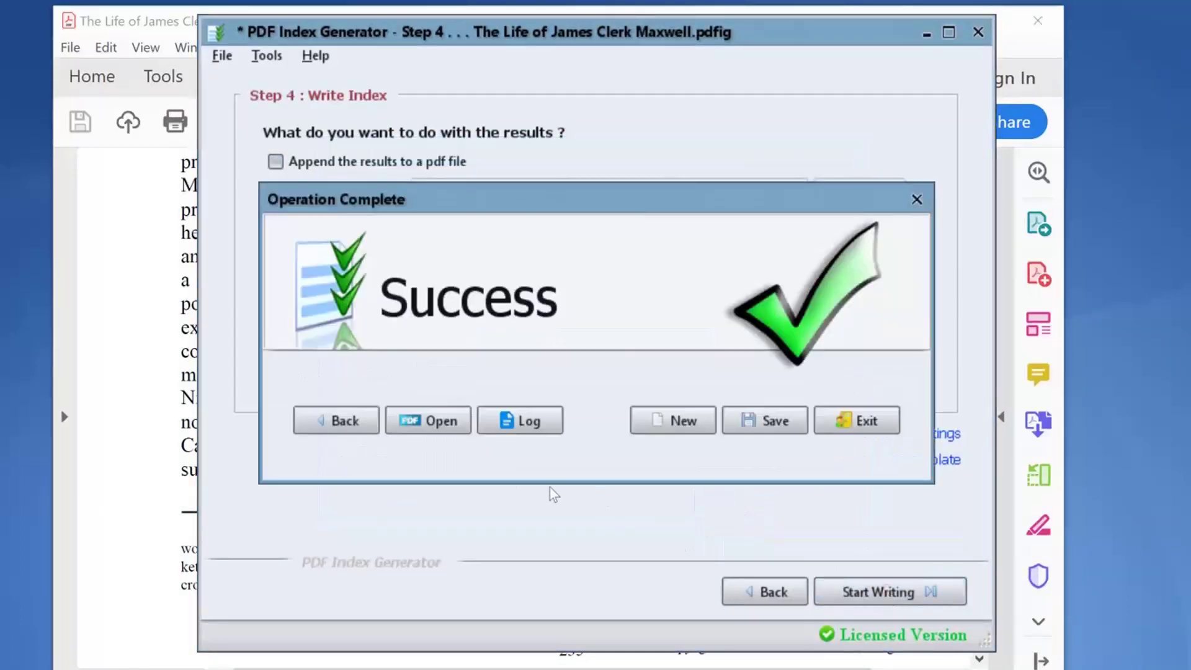
{"action": "left_click", "coordinate": [428, 428]}
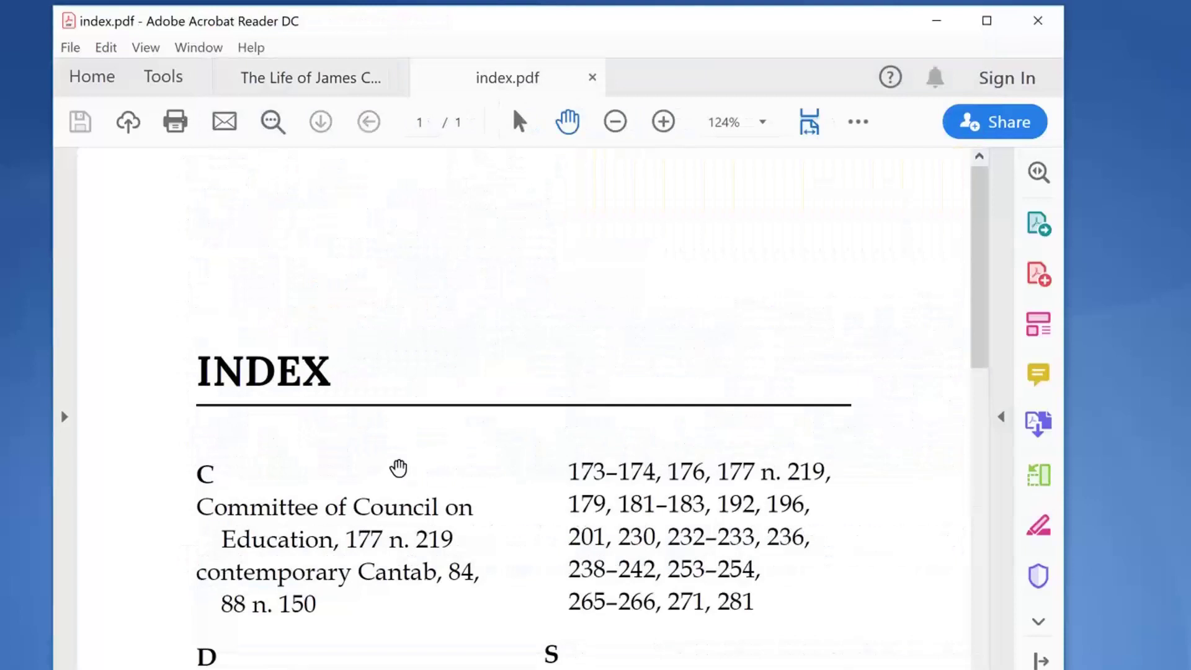
Scroll through index.pdf, minimize Acrobat Reader, and go back to the Write Index page.
{"action": "left_click_drag", "start_coordinate": [980, 305], "coordinate": [992, 413]}
{"action": "scroll", "coordinate": [831, 415], "scroll_direction": "up", "scroll_amount": 5}
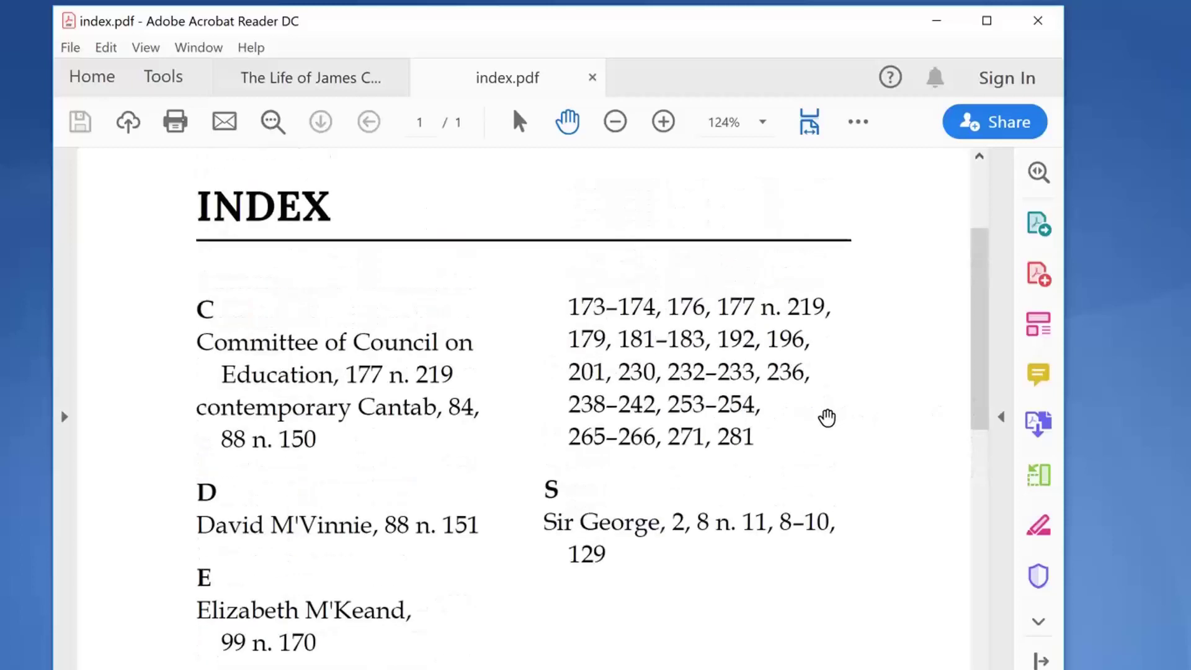
{"action": "left_click", "coordinate": [933, 25]}
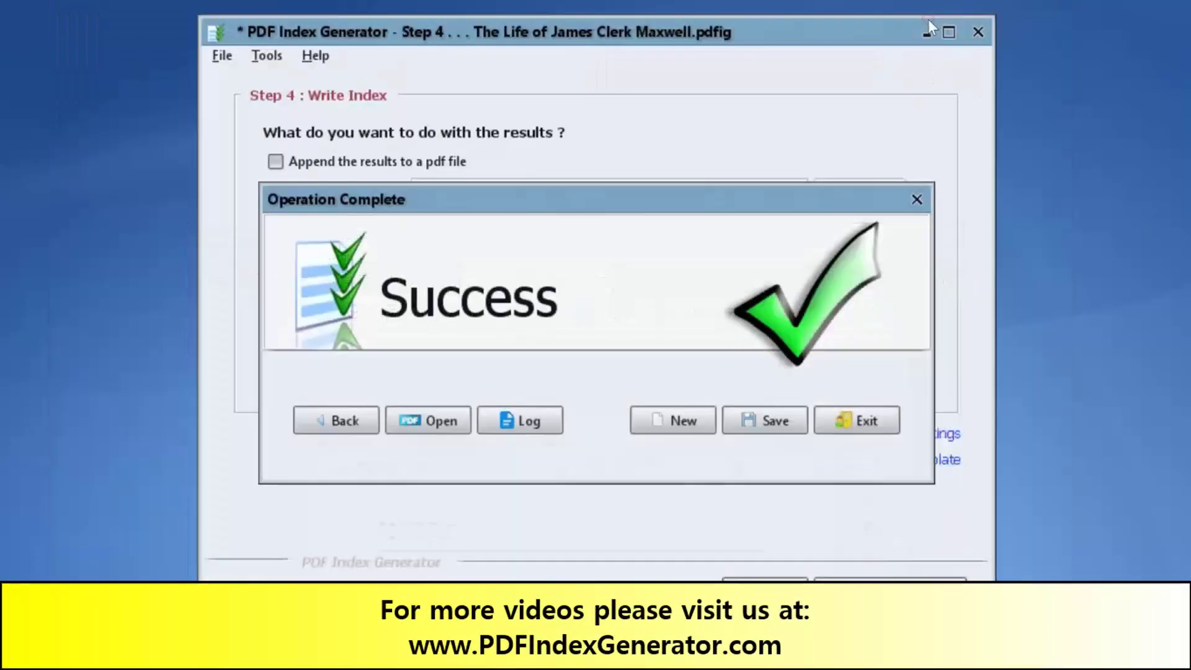
{"action": "left_click", "coordinate": [337, 419]}
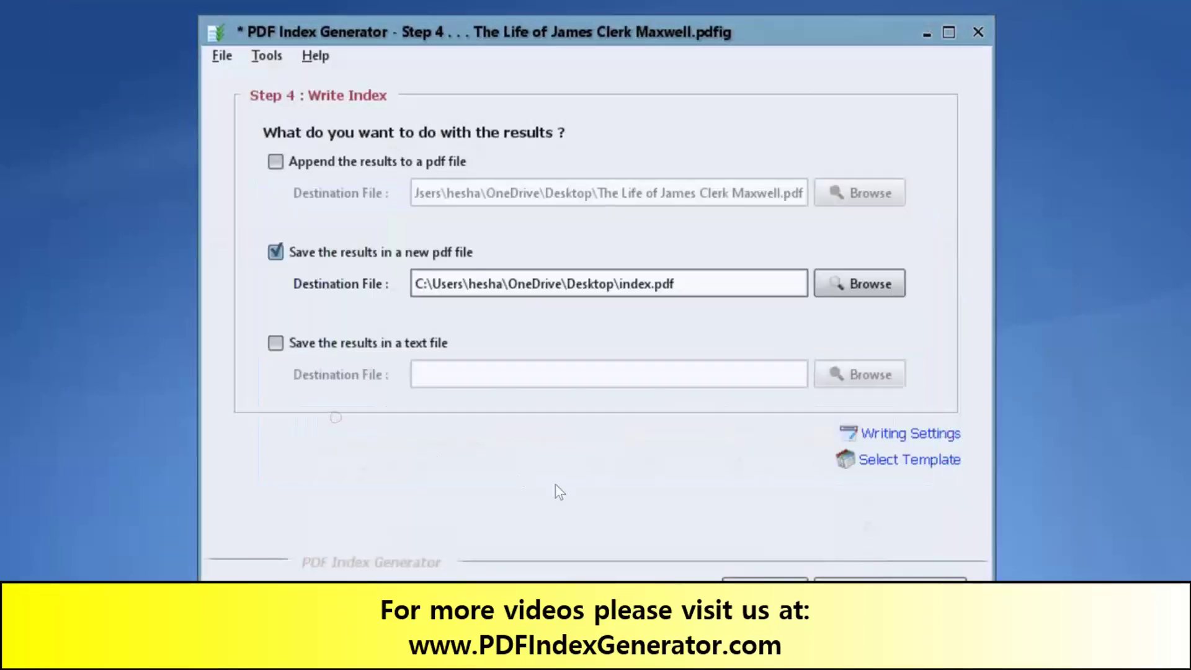